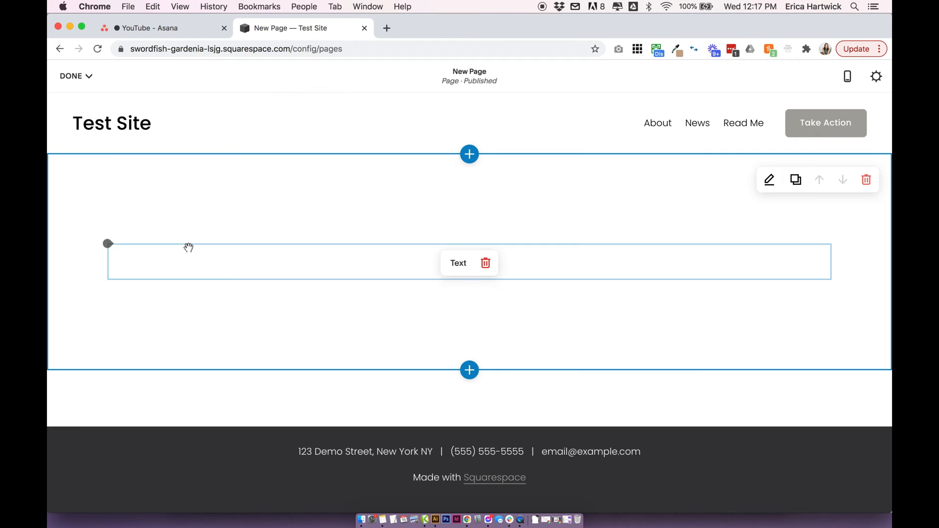
Add an image block to the blank section and upload the photo of the glass jars into it
{"action": "left_click", "coordinate": [108, 244]}
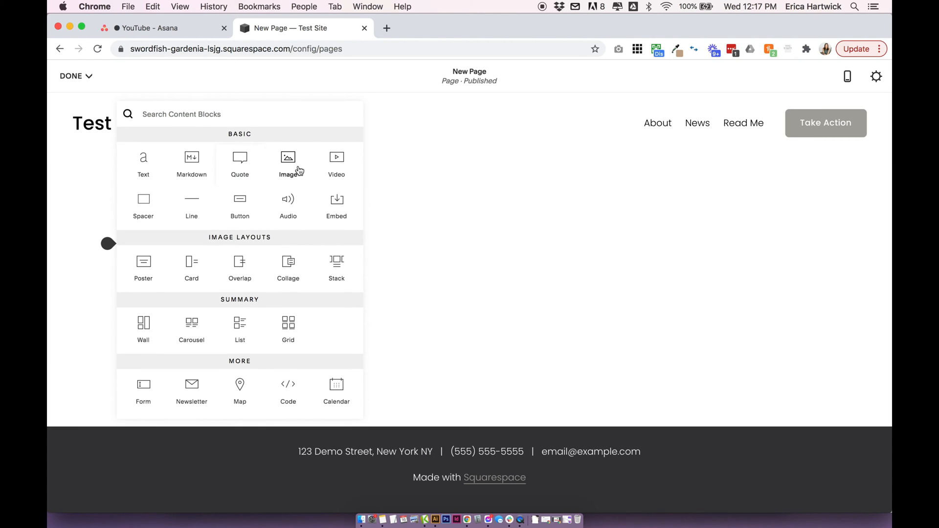
{"action": "left_click", "coordinate": [289, 166]}
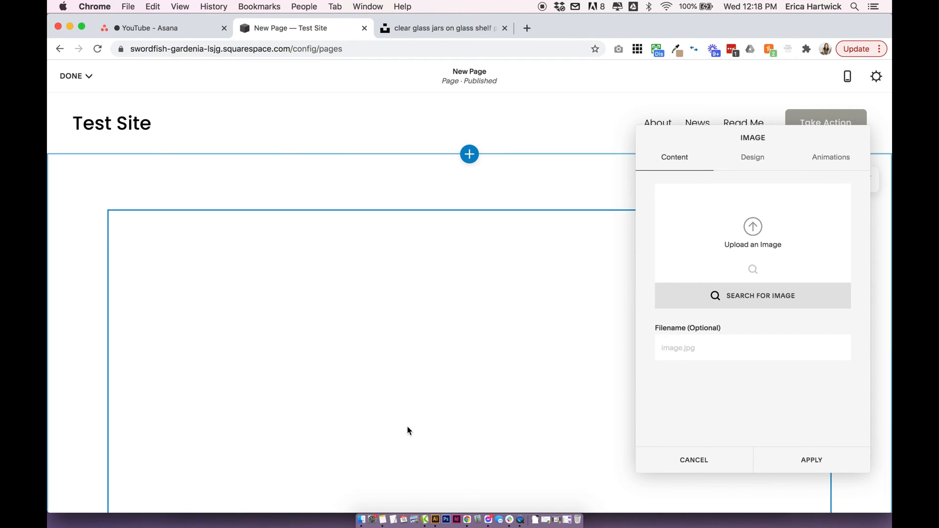
{"action": "key", "text": "super+Tab"}
{"action": "left_click_drag", "start_coordinate": [526, 106], "coordinate": [755, 244]}
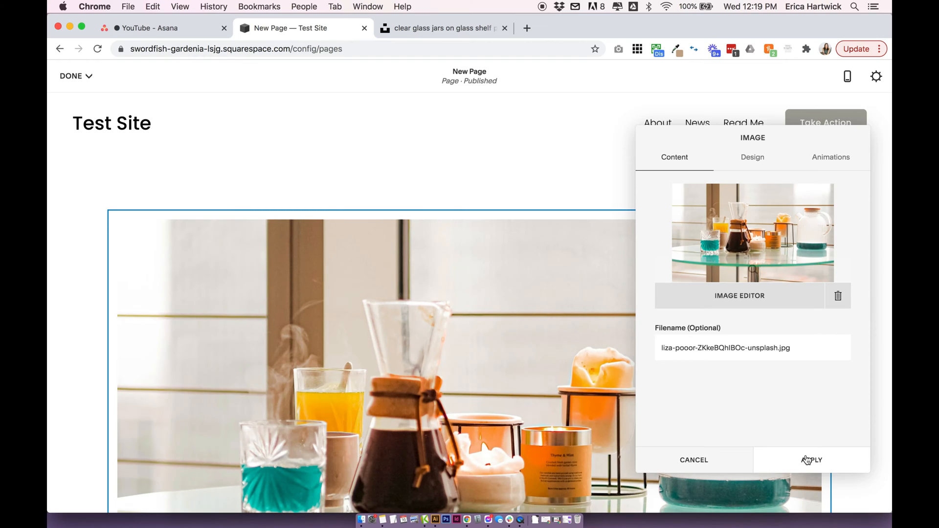
{"action": "left_click", "coordinate": [806, 459]}
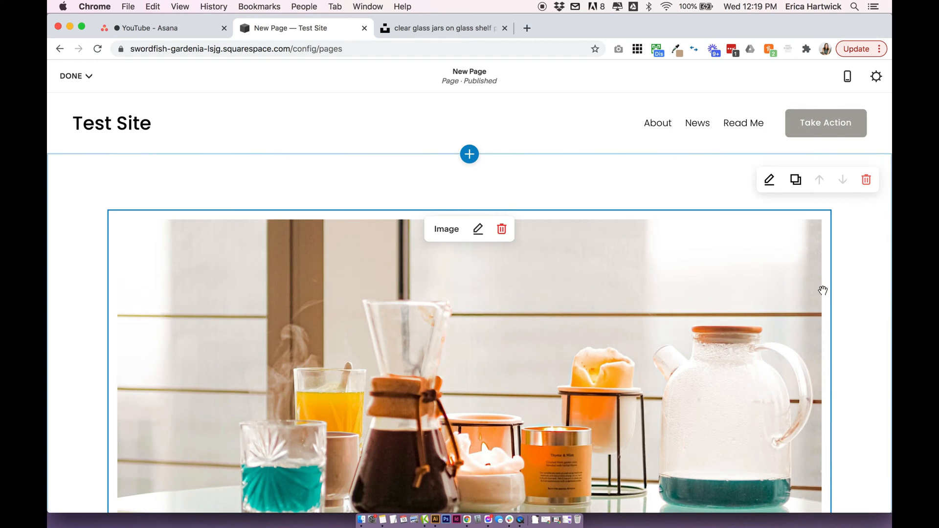
Insert a spacer block directly above the jars photo
{"action": "scroll", "coordinate": [844, 288], "scroll_direction": "down", "scroll_amount": 3}
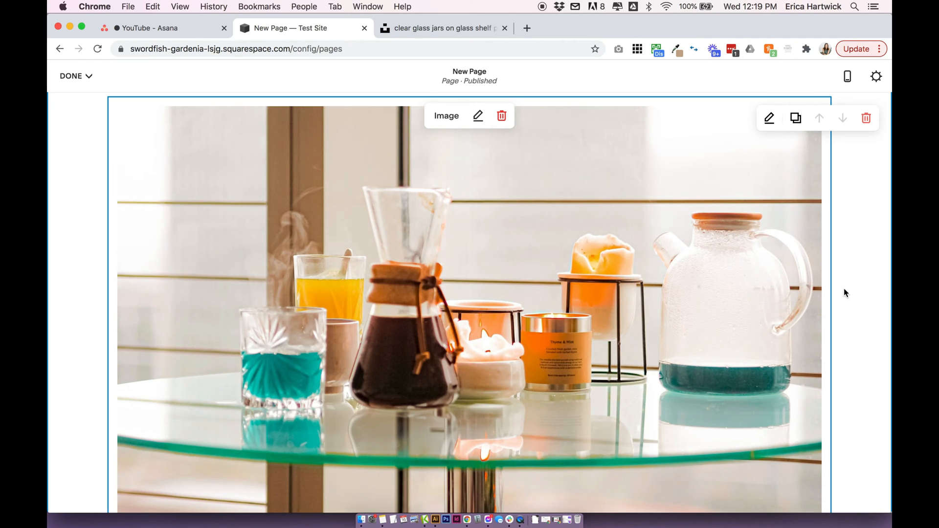
{"action": "scroll", "coordinate": [843, 292], "scroll_direction": "up", "scroll_amount": 3}
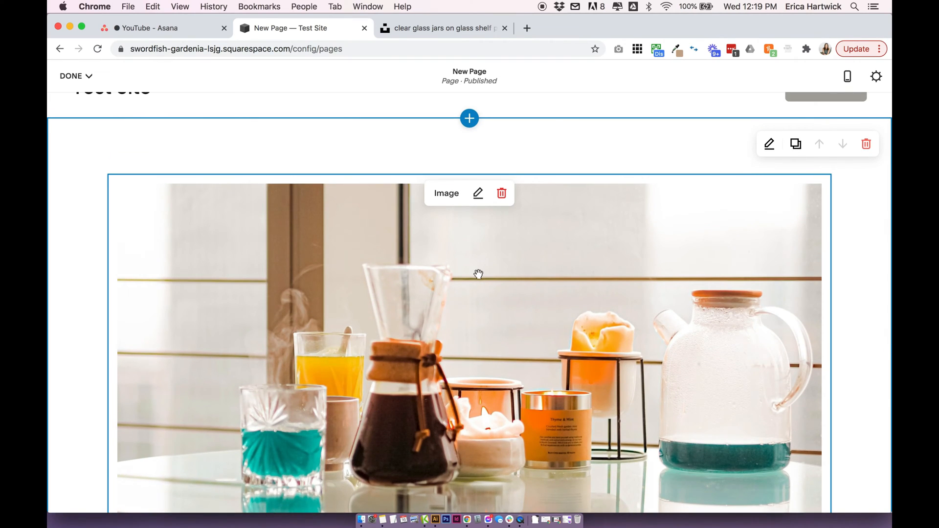
{"action": "left_click", "coordinate": [108, 174]}
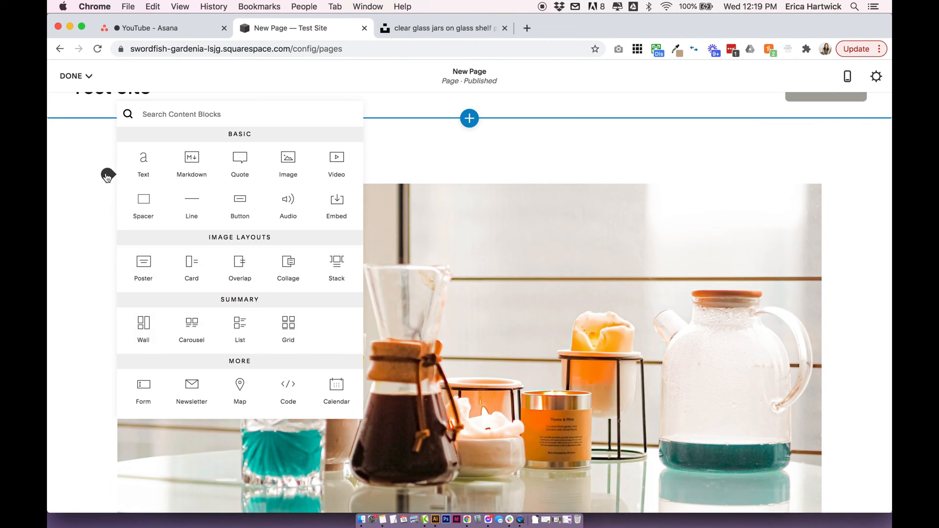
{"action": "left_click", "coordinate": [144, 201]}
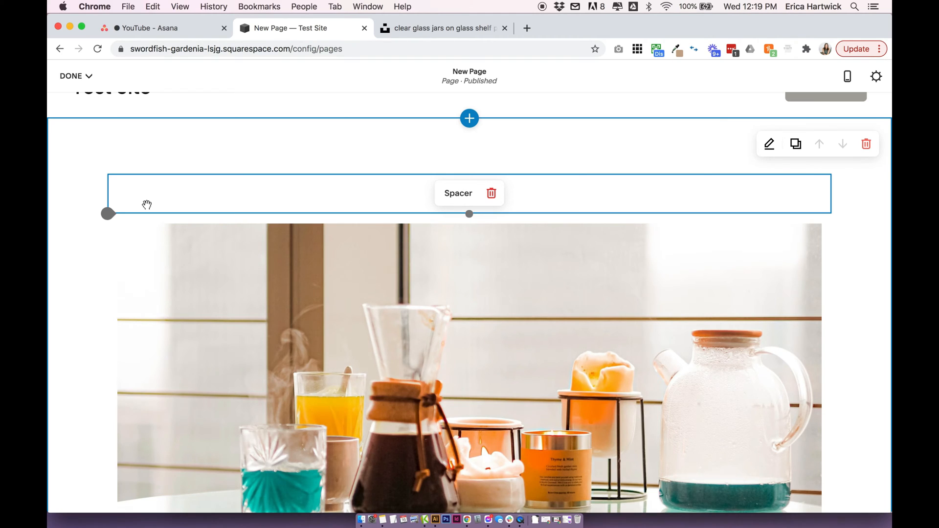
Move the spacer beside the left edge of the jars photo so the two form side-by-side columns
{"action": "scroll", "coordinate": [146, 204], "scroll_direction": "down", "scroll_amount": 1}
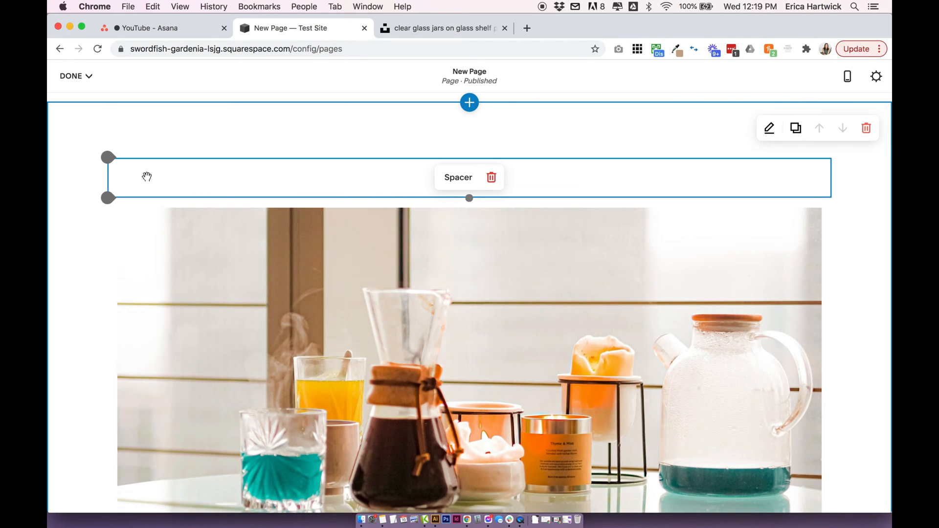
{"action": "scroll", "coordinate": [147, 173], "scroll_direction": "down", "scroll_amount": 2}
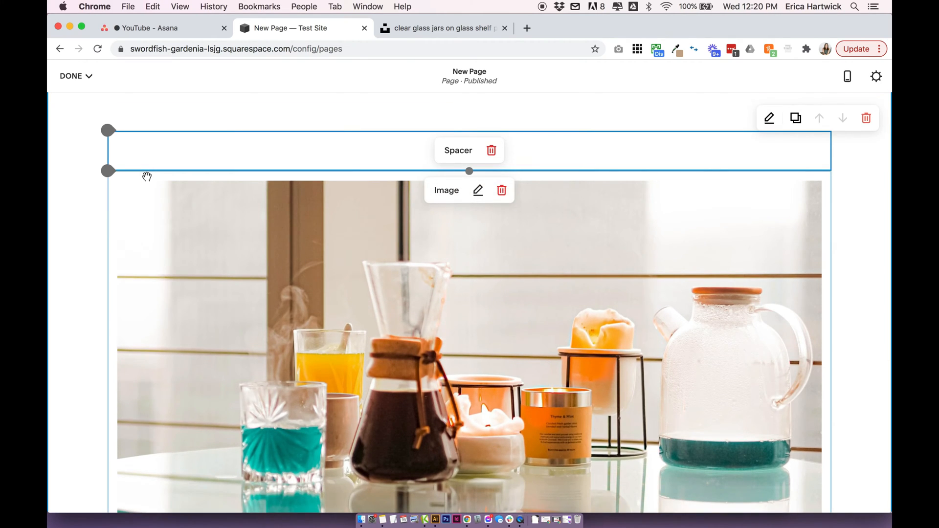
{"action": "left_click_drag", "start_coordinate": [147, 151], "coordinate": [199, 153]}
{"action": "left_click_drag", "start_coordinate": [206, 188], "coordinate": [212, 291]}
{"action": "scroll", "coordinate": [149, 344], "scroll_direction": "down", "scroll_amount": 2}
{"action": "scroll", "coordinate": [147, 339], "scroll_direction": "down", "scroll_amount": 5}
{"action": "scroll", "coordinate": [210, 291], "scroll_direction": "up", "scroll_amount": 2}
{"action": "scroll", "coordinate": [212, 291], "scroll_direction": "up", "scroll_amount": 3}
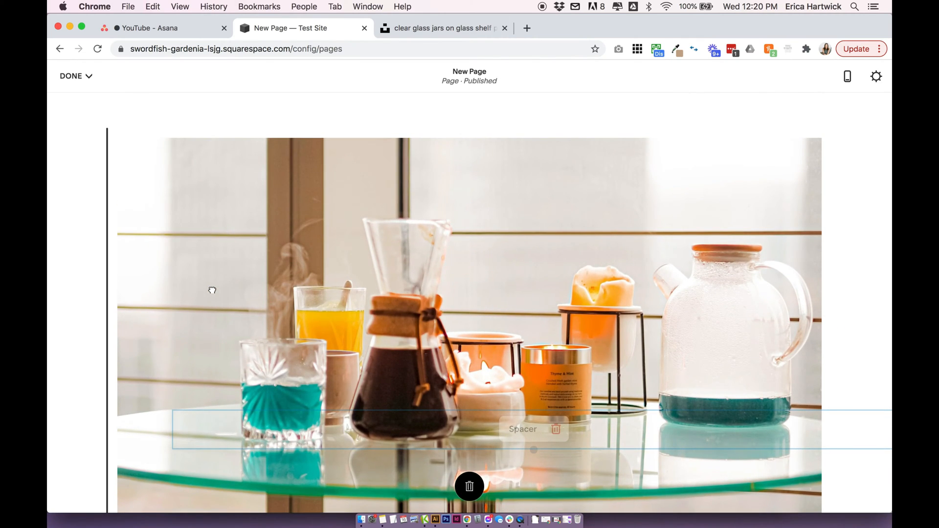
{"action": "left_click_drag", "start_coordinate": [212, 291], "coordinate": [212, 292]}
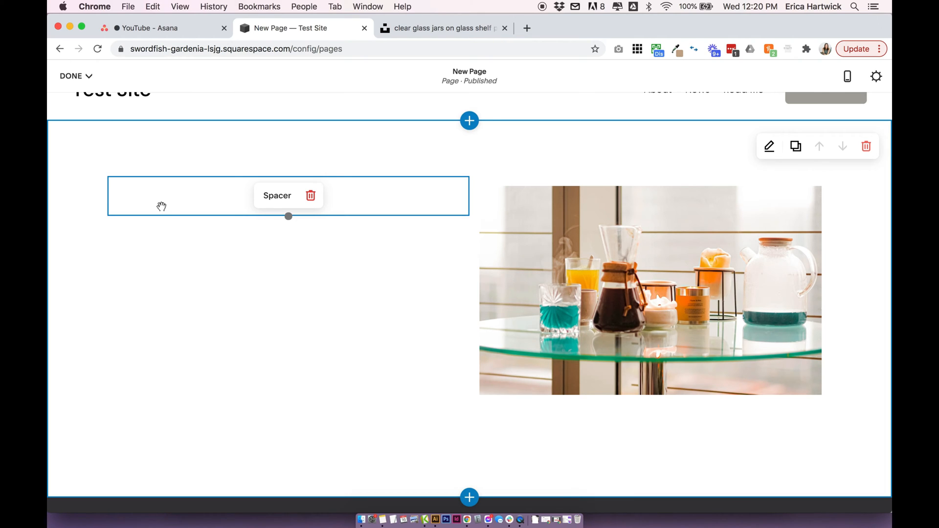
Add a second spacer block and place it along the right edge of the photo, forming three columns
{"action": "left_click_drag", "start_coordinate": [102, 179], "coordinate": [98, 181]}
{"action": "left_click", "coordinate": [99, 179]}
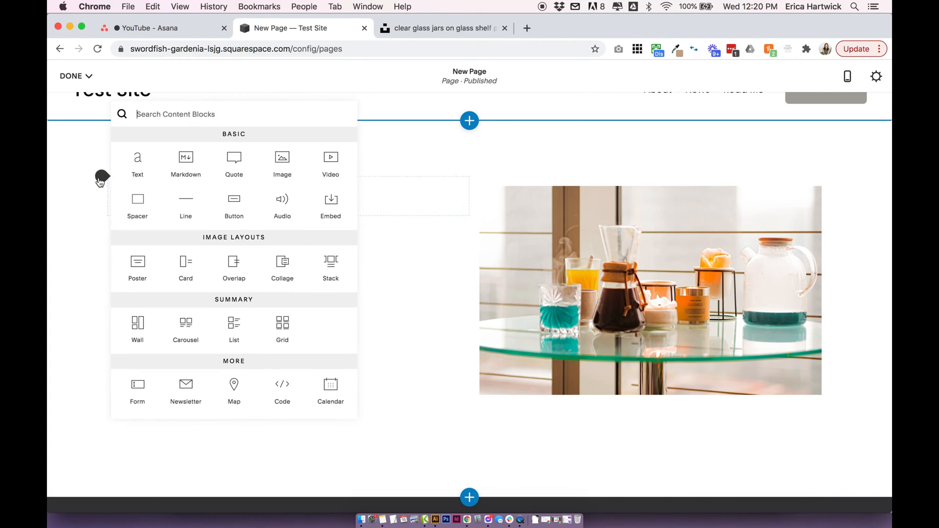
{"action": "left_click", "coordinate": [143, 201]}
{"action": "left_click_drag", "start_coordinate": [439, 190], "coordinate": [724, 310]}
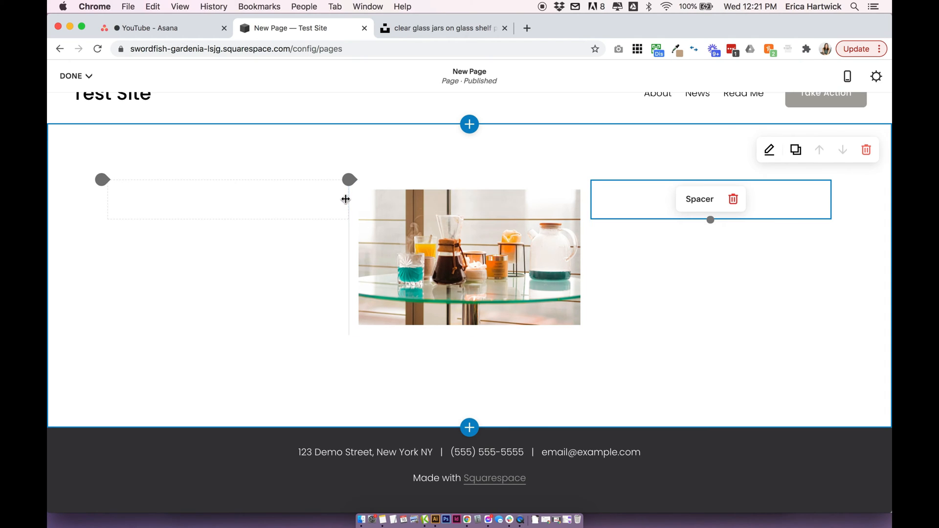
Resize the three columns to give a narrow left spacer, a medium photo and a right spacer filling half the row
{"action": "left_click_drag", "start_coordinate": [348, 200], "coordinate": [315, 199]}
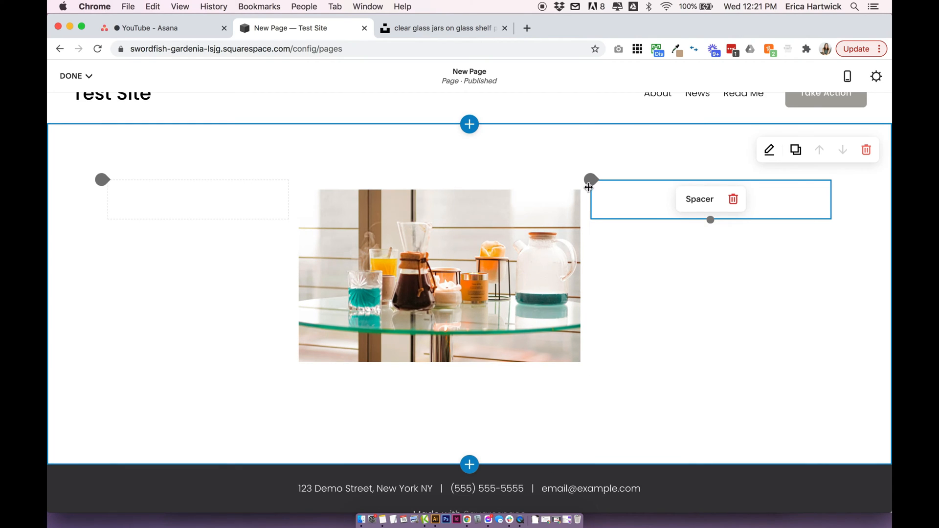
{"action": "left_click_drag", "start_coordinate": [587, 201], "coordinate": [647, 201]}
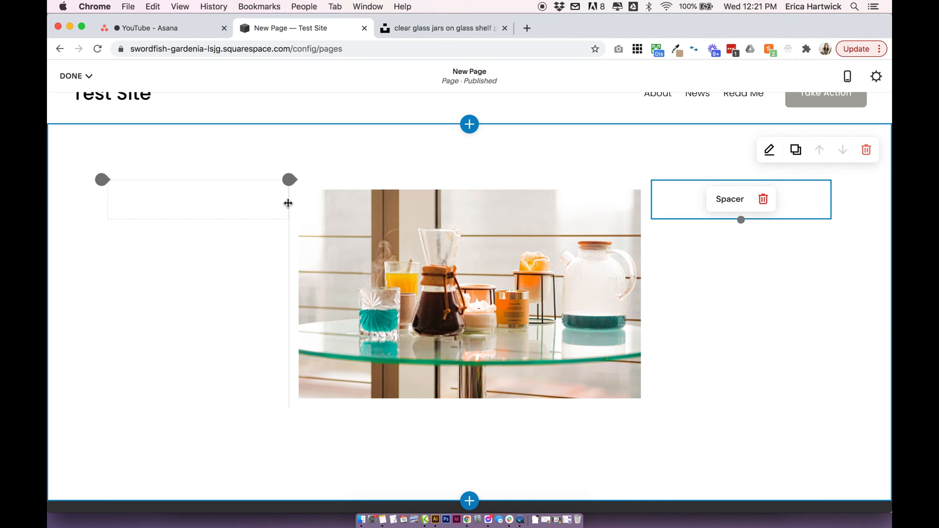
{"action": "left_click_drag", "start_coordinate": [288, 203], "coordinate": [173, 196]}
{"action": "left_click_drag", "start_coordinate": [645, 205], "coordinate": [585, 205]}
{"action": "left_click_drag", "start_coordinate": [435, 240], "coordinate": [491, 246]}
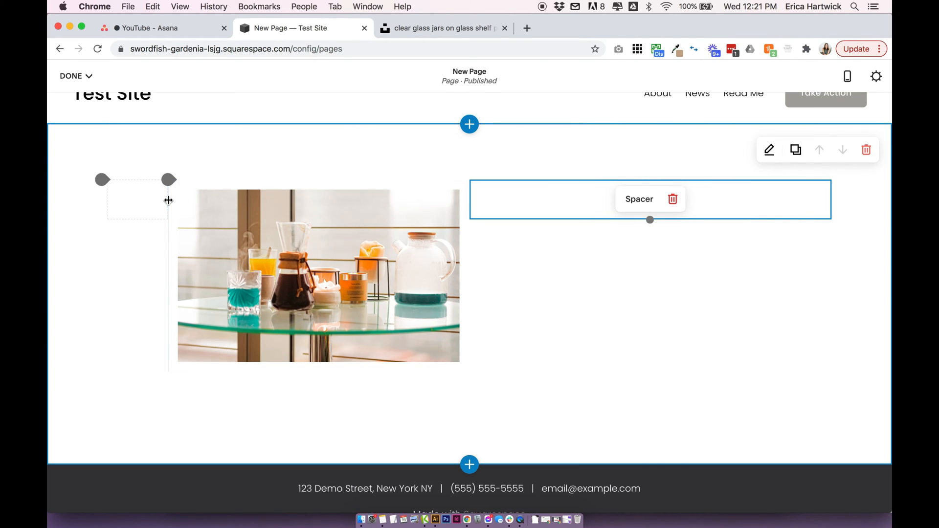
Add a full-width text block below the photo row containing "Some text here."
{"action": "scroll", "coordinate": [544, 257], "scroll_direction": "down", "scroll_amount": 1}
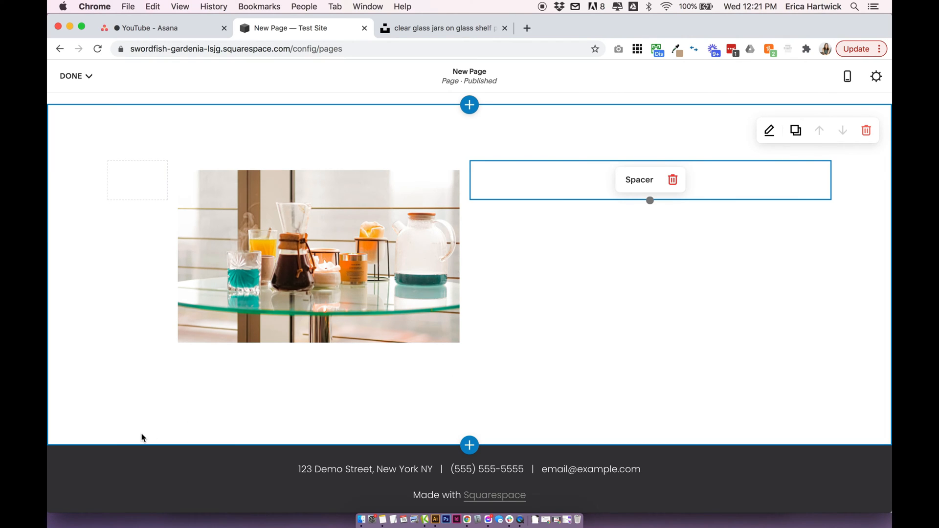
{"action": "mouse_move", "coordinate": [96, 358]}
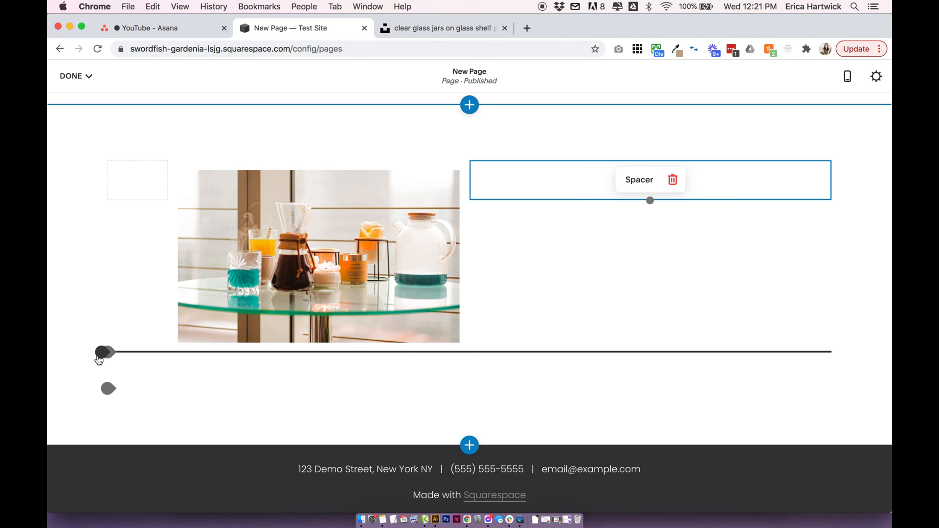
{"action": "left_click", "coordinate": [99, 357]}
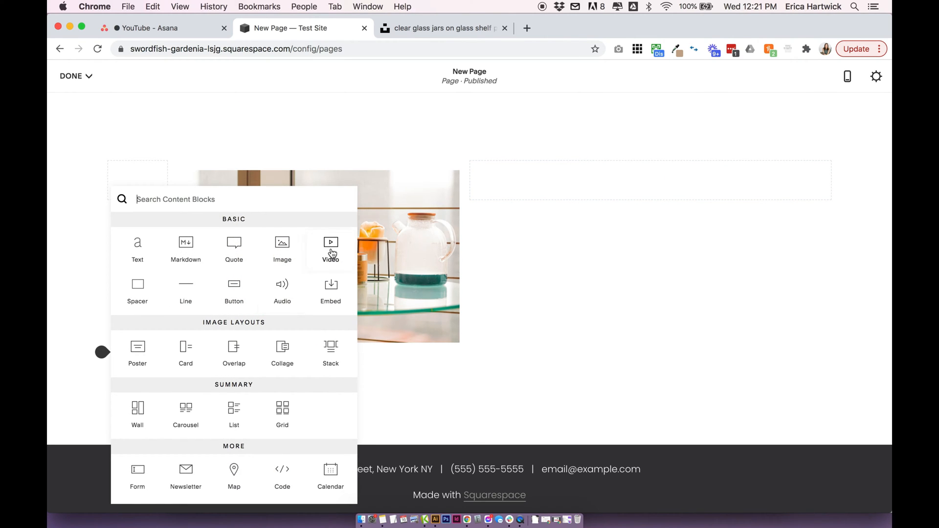
{"action": "left_click", "coordinate": [130, 255]}
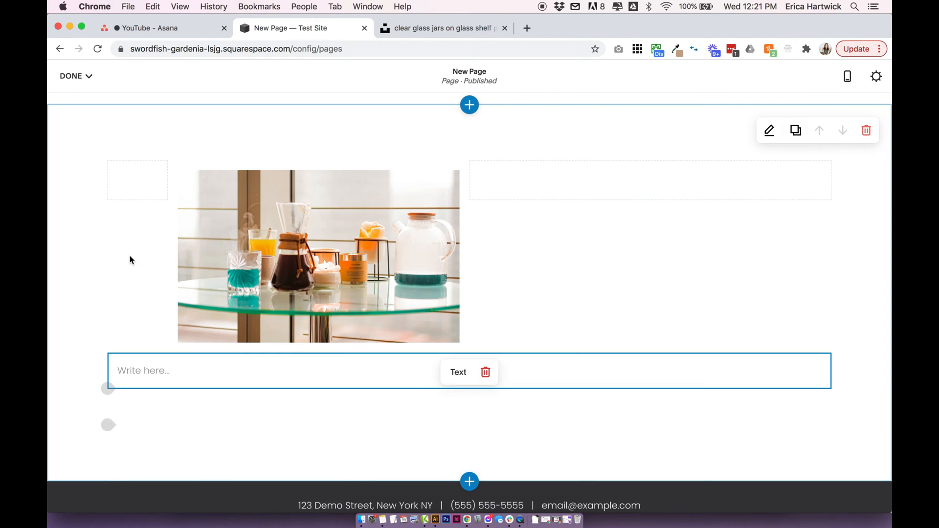
{"action": "left_click", "coordinate": [178, 398]}
{"action": "type", "text": "Some te"}
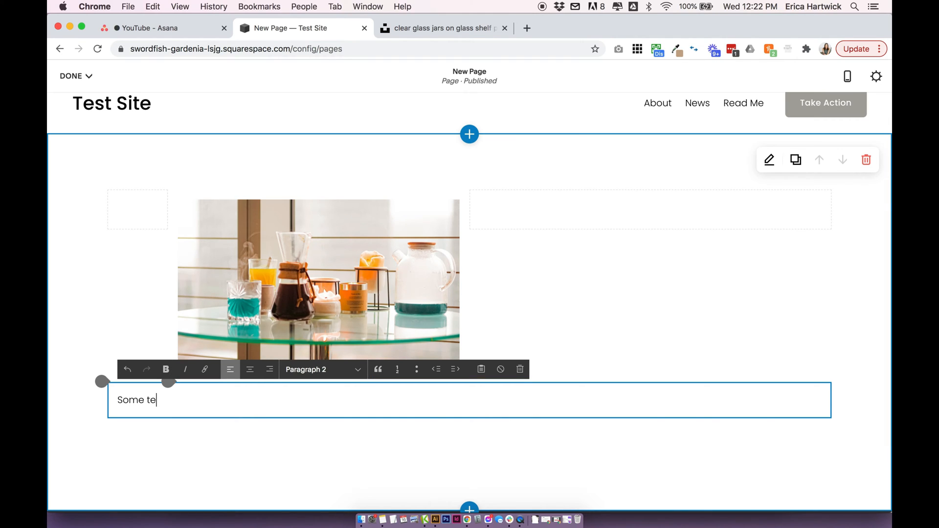
{"action": "type", "text": "xt here."}
{"action": "left_click", "coordinate": [139, 455]}
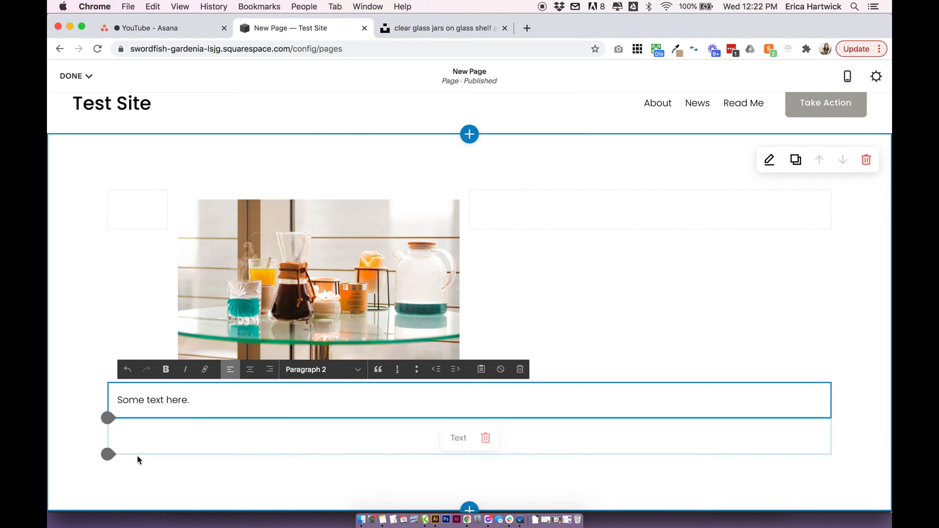
Move the text block between the photo and the right spacer, and delete that right spacer
{"action": "left_click_drag", "start_coordinate": [122, 386], "coordinate": [465, 241]}
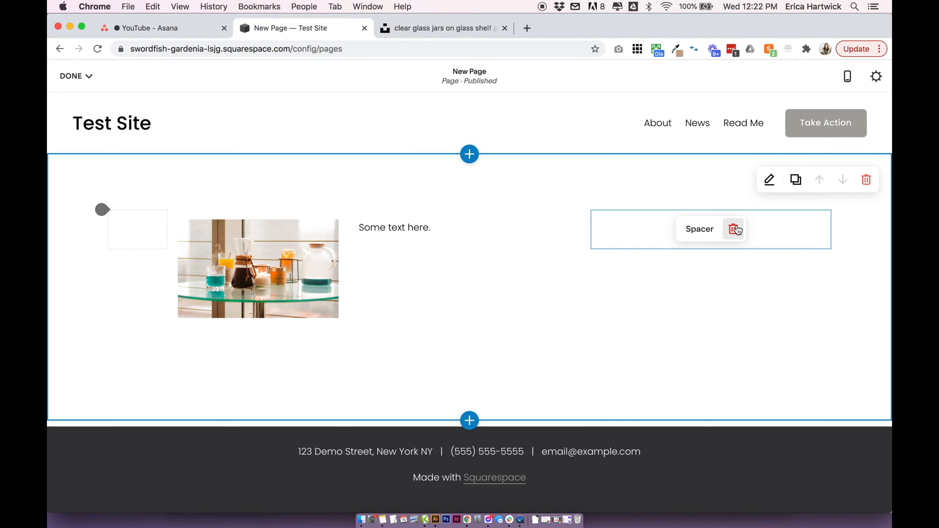
{"action": "left_click", "coordinate": [734, 229]}
{"action": "left_click", "coordinate": [765, 232]}
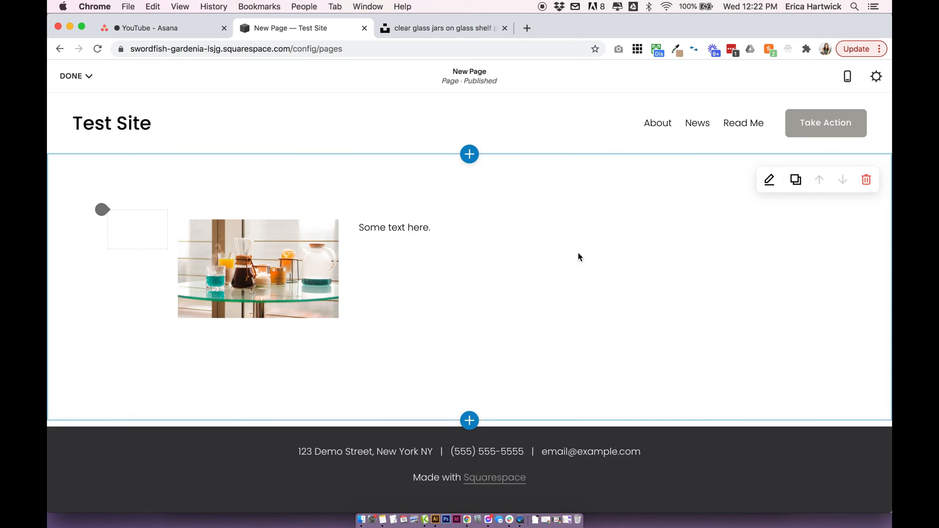
Shift the divider between the photo and the text to the middle of the row, narrowing the photo
{"action": "left_click_drag", "start_coordinate": [287, 233], "coordinate": [140, 235]}
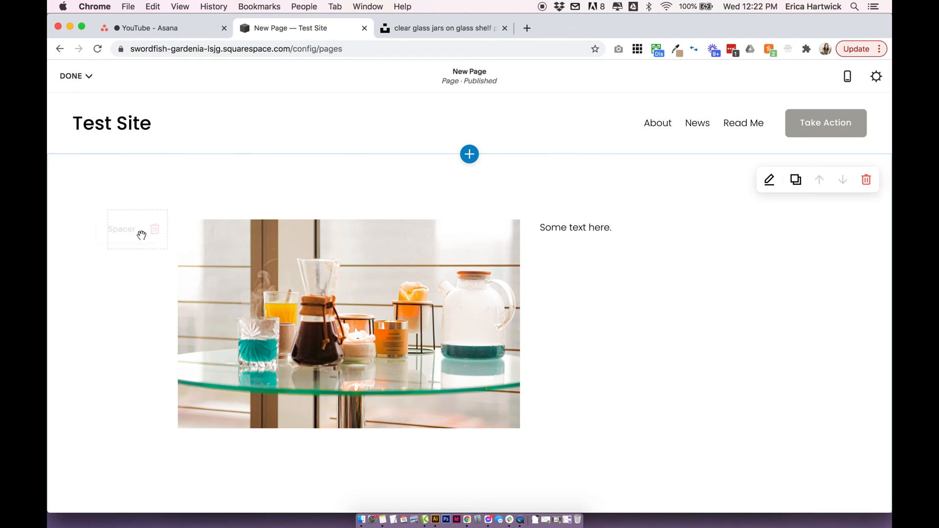
{"action": "left_click_drag", "start_coordinate": [536, 227], "coordinate": [629, 210]}
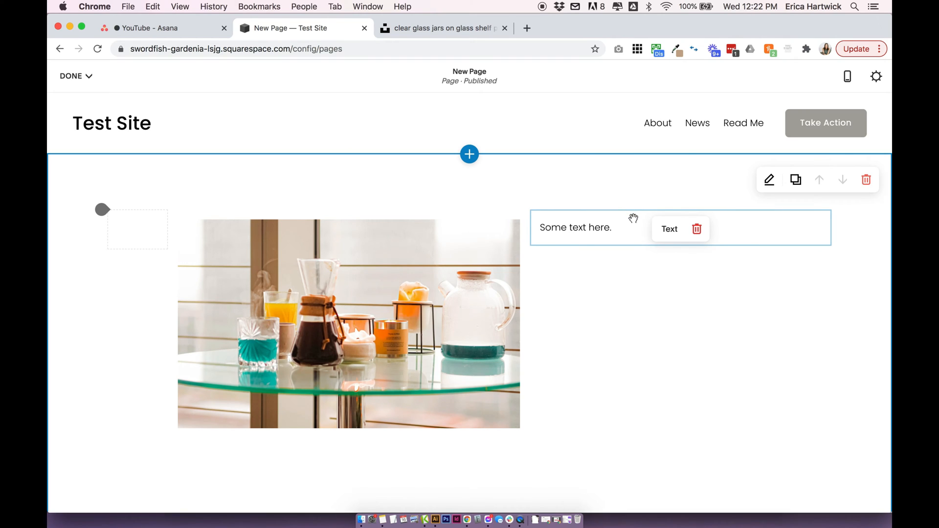
{"action": "mouse_move", "coordinate": [531, 231]}
{"action": "left_mouse_down"}
{"action": "mouse_move", "coordinate": [708, 243]}
{"action": "mouse_move", "coordinate": [373, 239]}
{"action": "mouse_move", "coordinate": [523, 222]}
{"action": "left_mouse_up"}
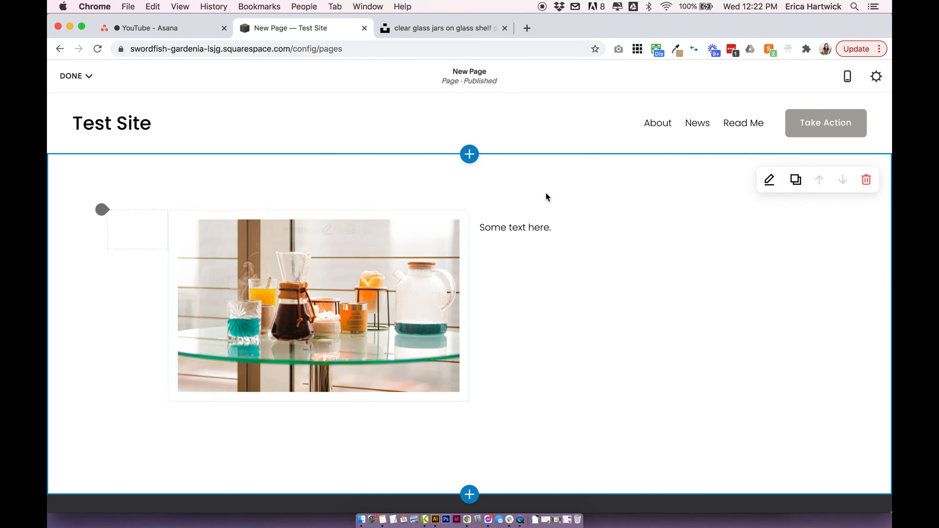
Add an image block beneath the text in the right column and upload the same glass jars photo
{"action": "left_click", "coordinate": [469, 246]}
{"action": "left_click", "coordinate": [653, 166]}
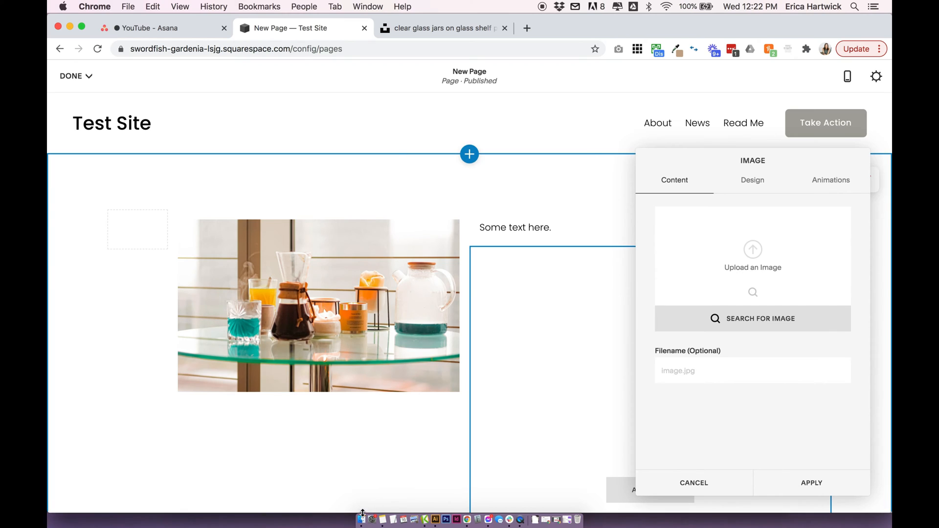
{"action": "left_click", "coordinate": [362, 518]}
{"action": "left_click_drag", "start_coordinate": [749, 286], "coordinate": [754, 293]}
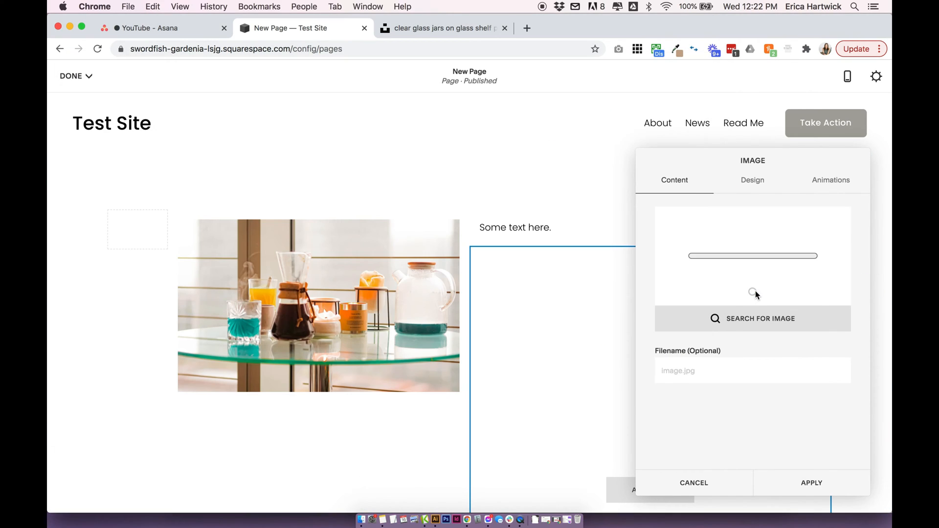
{"action": "left_click", "coordinate": [807, 481]}
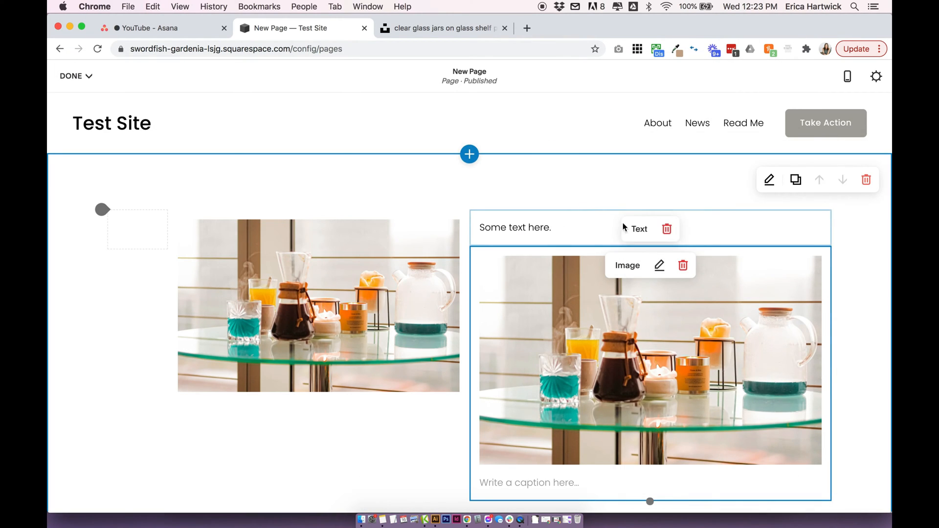
Delete the text block above the second photo and move the narrow left spacer between the two photos
{"action": "left_click", "coordinate": [664, 226]}
{"action": "left_click_drag", "start_coordinate": [469, 262], "coordinate": [467, 296]}
{"action": "mouse_move", "coordinate": [139, 234]}
{"action": "left_click_drag", "start_coordinate": [127, 218], "coordinate": [440, 272]}
Adjust the column dividers so both photos are equally wide with the spacer filling the gap between them
{"action": "left_click_drag", "start_coordinate": [348, 233], "coordinate": [470, 236]}
{"action": "mouse_move", "coordinate": [528, 235]}
{"action": "left_mouse_down"}
{"action": "mouse_move", "coordinate": [617, 250]}
{"action": "mouse_move", "coordinate": [520, 245]}
{"action": "mouse_move", "coordinate": [634, 239]}
{"action": "mouse_move", "coordinate": [523, 241]}
{"action": "left_mouse_up"}
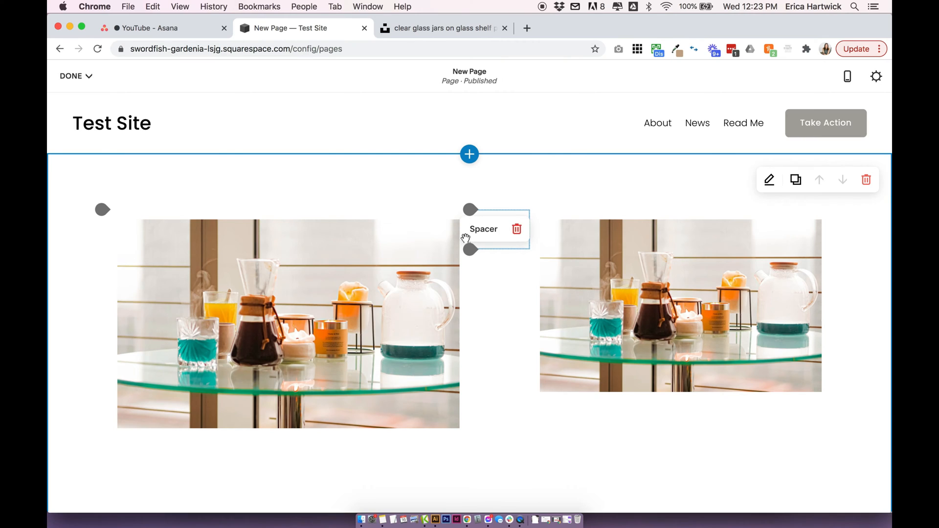
{"action": "left_click_drag", "start_coordinate": [461, 238], "coordinate": [398, 245]}
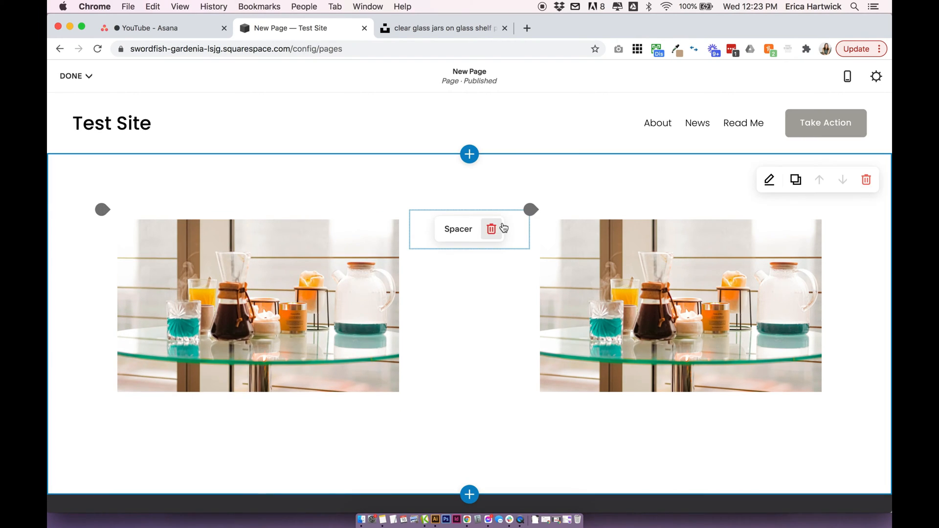
Delete the spacer block between the two photos
{"action": "left_click", "coordinate": [491, 229]}
{"action": "left_click", "coordinate": [513, 232]}
Delete the second photo's image block from the right column and confirm its removal
{"action": "mouse_move", "coordinate": [513, 231]}
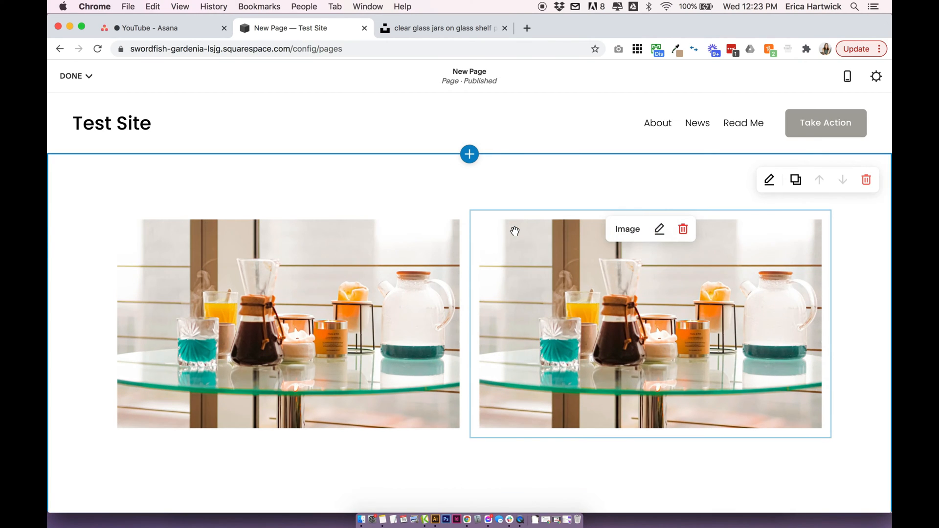
{"action": "left_click", "coordinate": [674, 194]}
{"action": "left_click", "coordinate": [682, 229]}
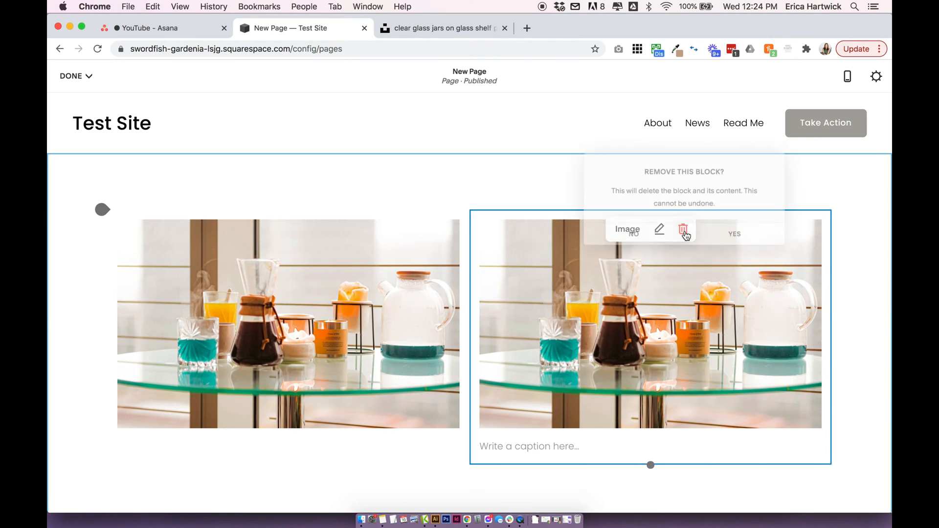
{"action": "left_click", "coordinate": [716, 235]}
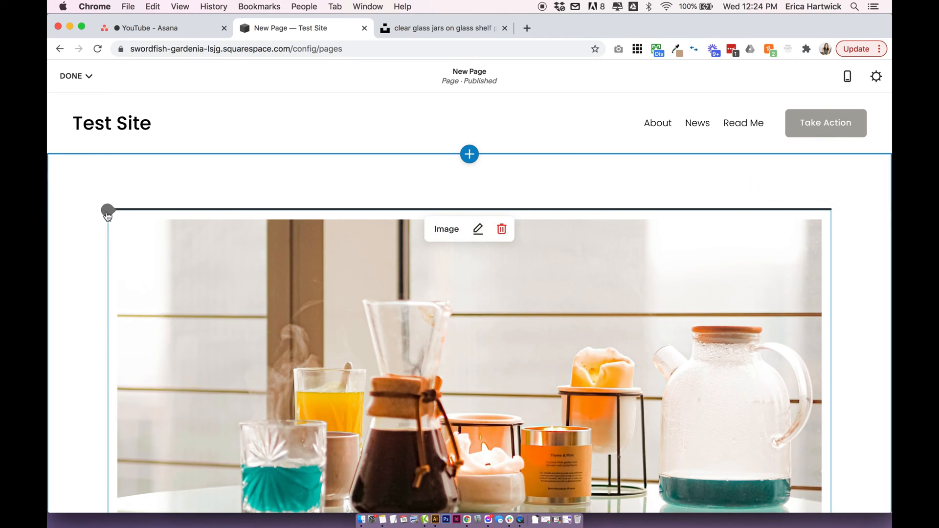
Add a spacer block on each side of the remaining photo and narrow both spacers so the photo fills the wide middle column
{"action": "left_click", "coordinate": [107, 211]}
{"action": "left_click_drag", "start_coordinate": [145, 201], "coordinate": [169, 345]}
{"action": "left_click", "coordinate": [107, 249]}
{"action": "left_click_drag", "start_coordinate": [143, 209], "coordinate": [705, 347]}
{"action": "left_click_drag", "start_coordinate": [460, 231], "coordinate": [235, 248]}
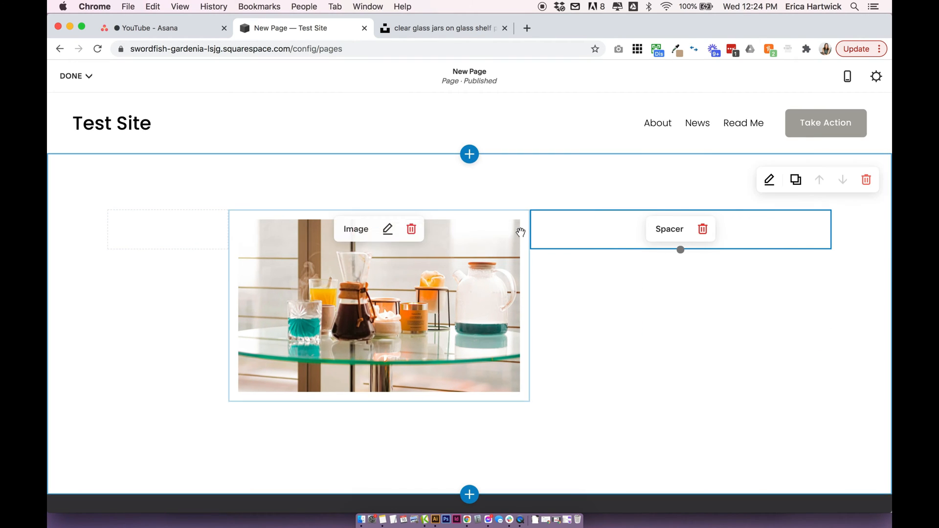
{"action": "left_click_drag", "start_coordinate": [532, 233], "coordinate": [677, 239]}
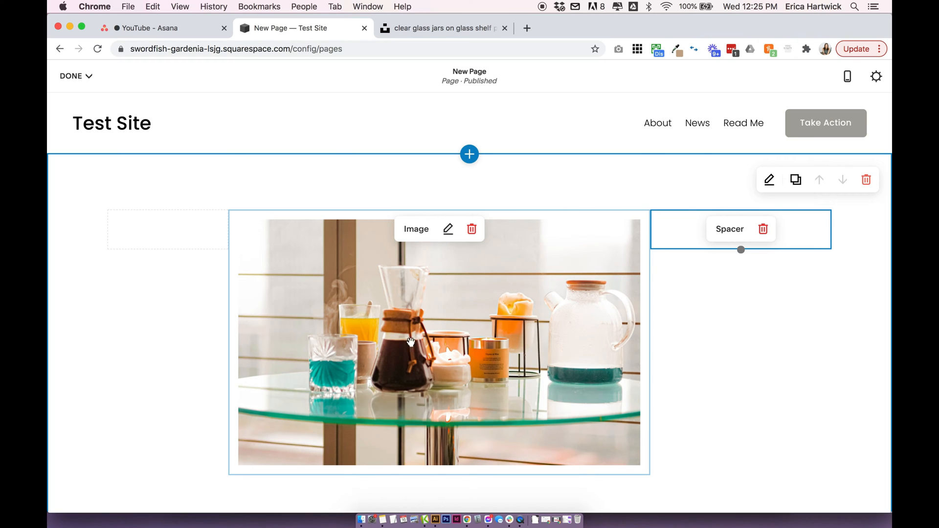
Crop the photo to a short banner height, and extend it back to a slightly reduced height
{"action": "scroll", "coordinate": [671, 358], "scroll_direction": "down", "scroll_amount": 1}
{"action": "left_click", "coordinate": [547, 344]}
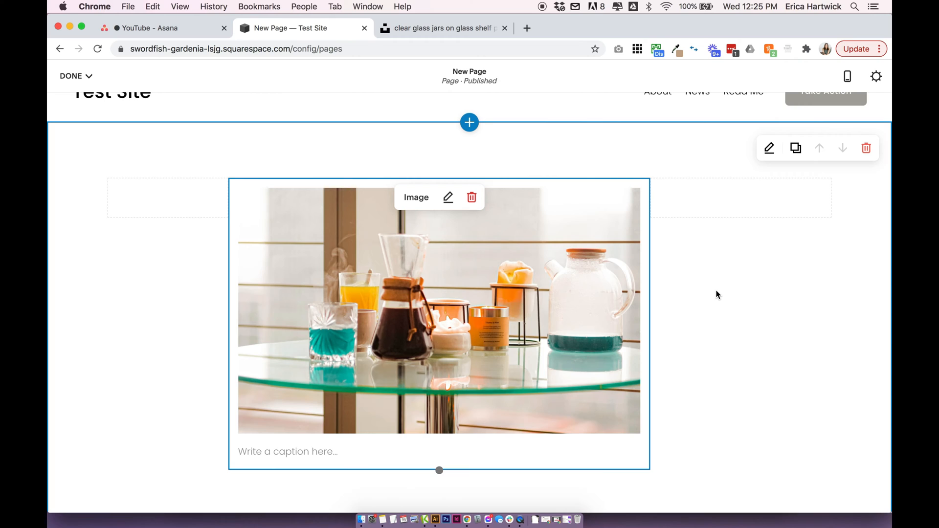
{"action": "scroll", "coordinate": [506, 274], "scroll_direction": "down", "scroll_amount": 1}
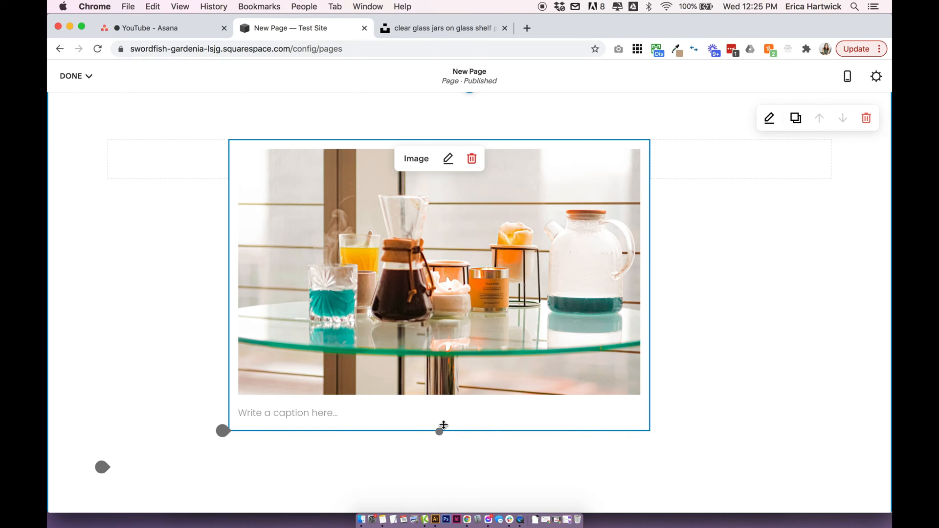
{"action": "scroll", "coordinate": [438, 431], "scroll_direction": "up", "scroll_amount": 1}
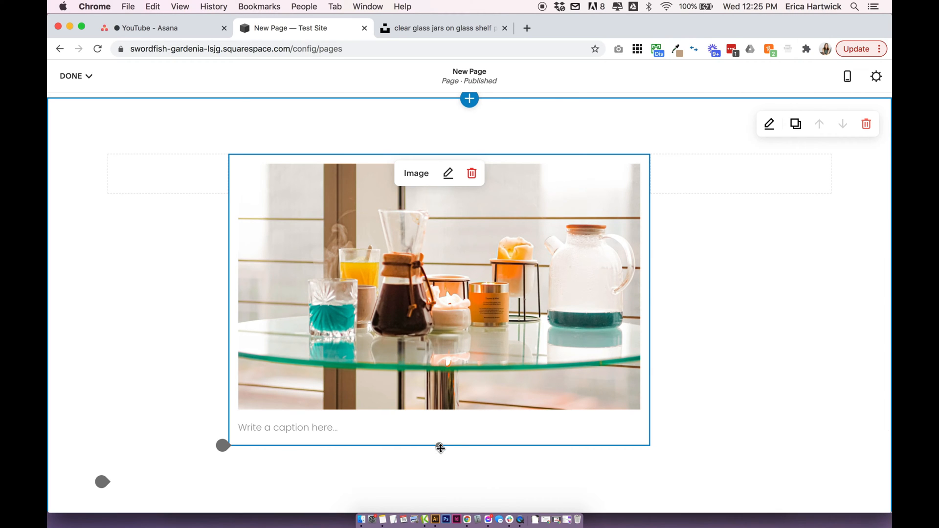
{"action": "left_click_drag", "start_coordinate": [440, 448], "coordinate": [434, 353]}
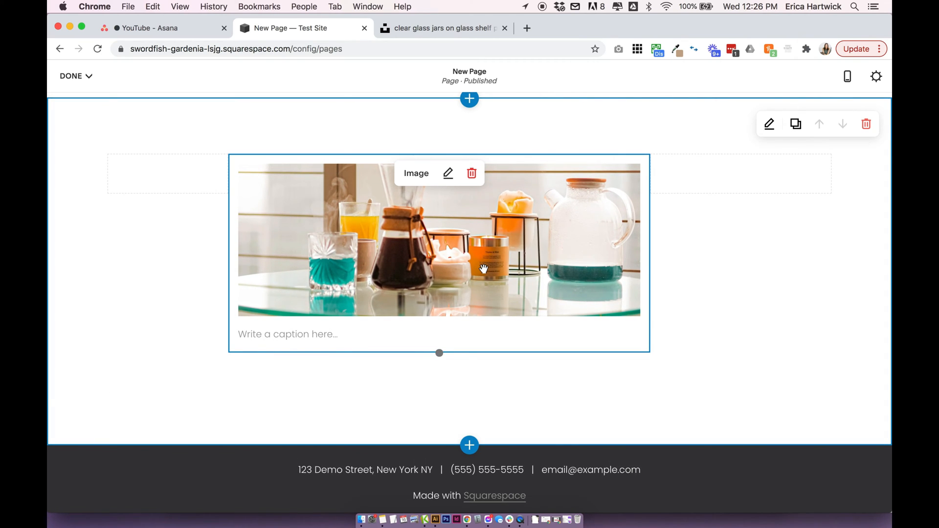
{"action": "left_click_drag", "start_coordinate": [438, 352], "coordinate": [440, 423]}
{"action": "scroll", "coordinate": [443, 424], "scroll_direction": "down", "scroll_amount": 2}
{"action": "scroll", "coordinate": [443, 424], "scroll_direction": "down", "scroll_amount": 2}
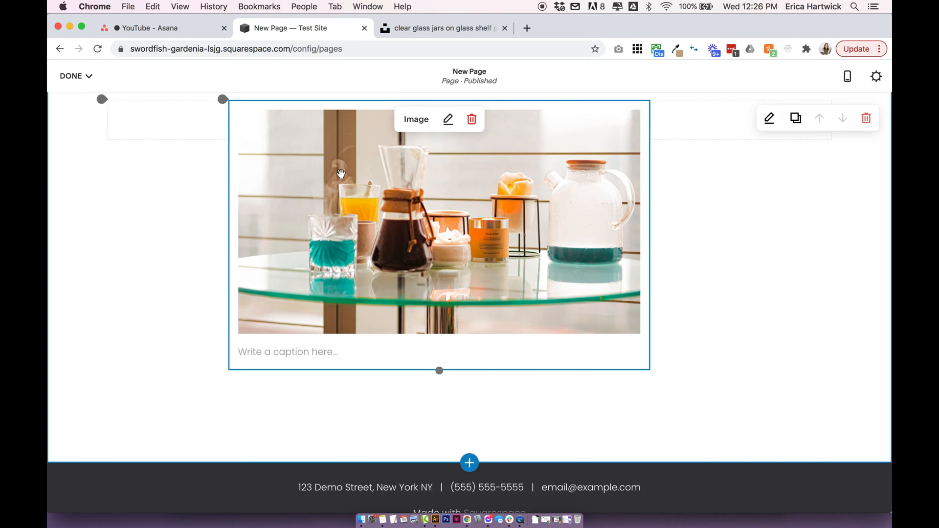
Move the photo's focal point to the upper-left corner of the image and apply the change
{"action": "left_click", "coordinate": [459, 218]}
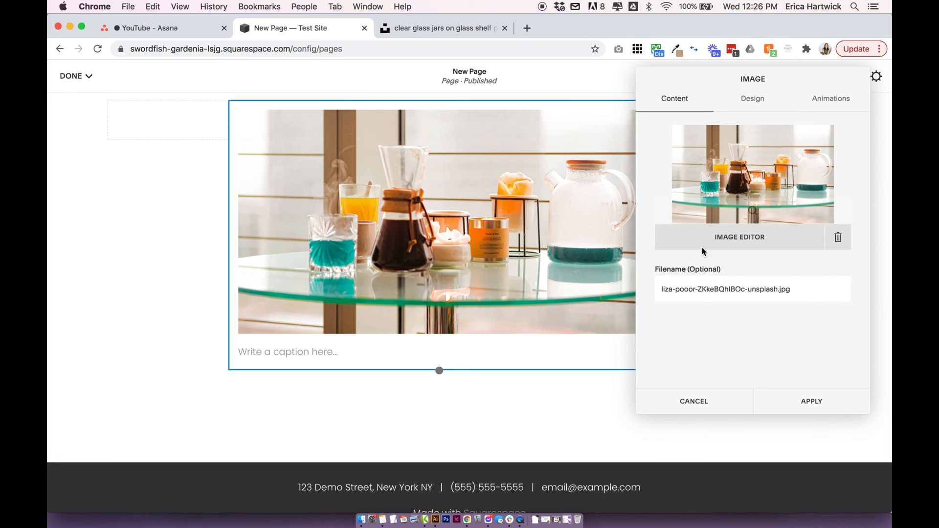
{"action": "mouse_move", "coordinate": [755, 175]}
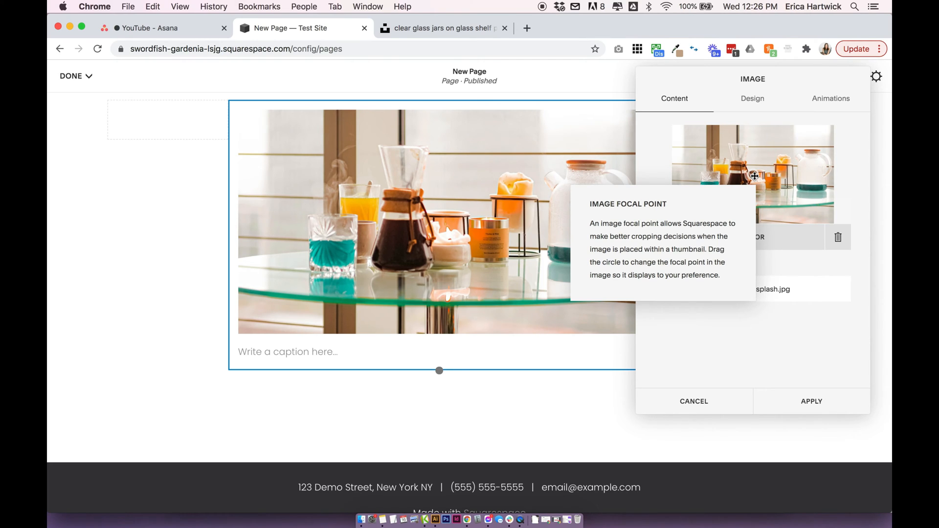
{"action": "left_click_drag", "start_coordinate": [754, 175], "coordinate": [721, 158]}
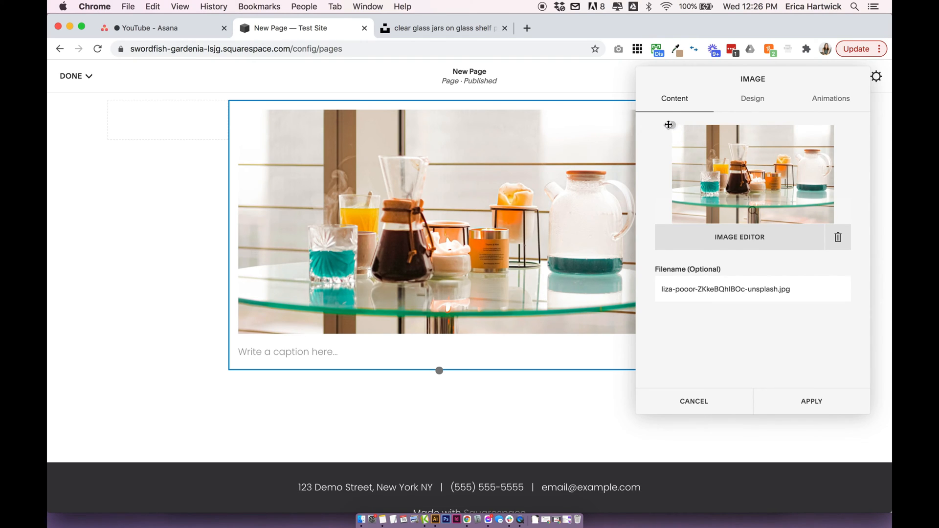
{"action": "left_click_drag", "start_coordinate": [665, 123], "coordinate": [665, 126]}
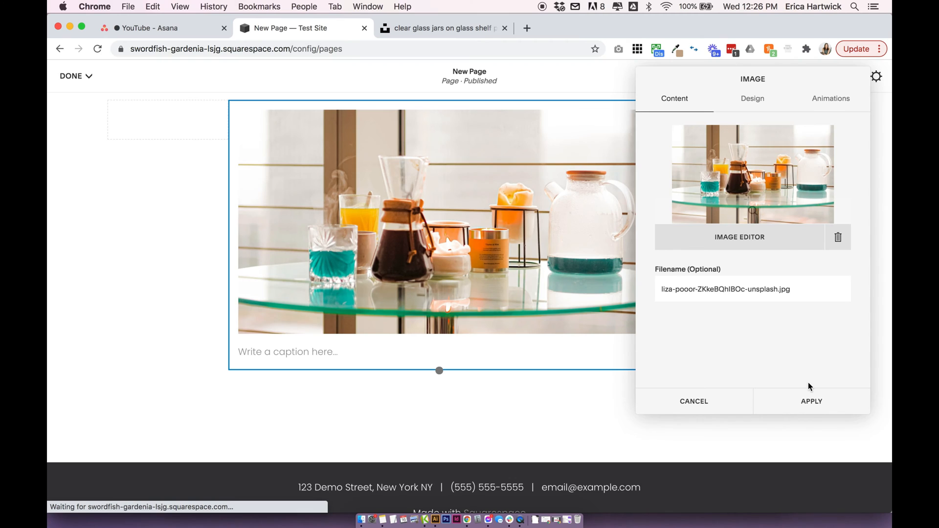
{"action": "left_click", "coordinate": [813, 408]}
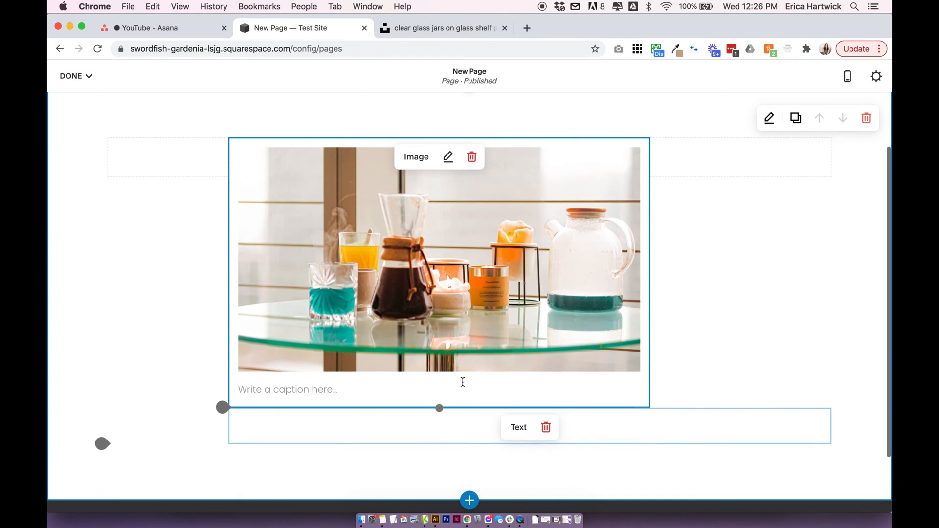
Shorten the photo's crop and stretch it far downward into a tall portrait crop
{"action": "left_click_drag", "start_coordinate": [441, 405], "coordinate": [436, 436]}
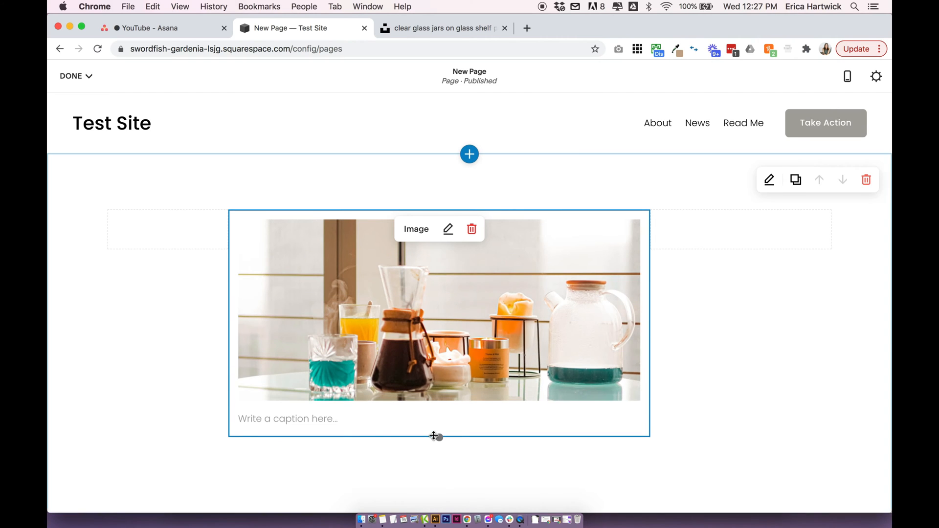
{"action": "scroll", "coordinate": [434, 435], "scroll_direction": "down", "scroll_amount": 3}
{"action": "left_click_drag", "start_coordinate": [439, 335], "coordinate": [439, 452]}
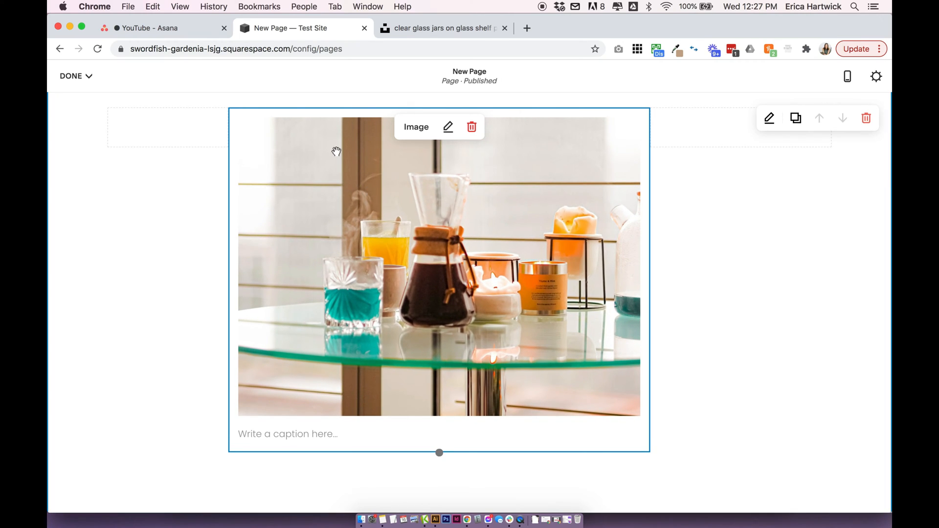
{"action": "left_click_drag", "start_coordinate": [440, 455], "coordinate": [439, 496]}
{"action": "scroll", "coordinate": [477, 374], "scroll_direction": "down", "scroll_amount": 2}
{"action": "left_click_drag", "start_coordinate": [440, 403], "coordinate": [440, 507]}
{"action": "scroll", "coordinate": [482, 345], "scroll_direction": "down", "scroll_amount": 5}
{"action": "left_click_drag", "start_coordinate": [439, 382], "coordinate": [439, 479]}
{"action": "scroll", "coordinate": [450, 245], "scroll_direction": "up", "scroll_amount": 5}
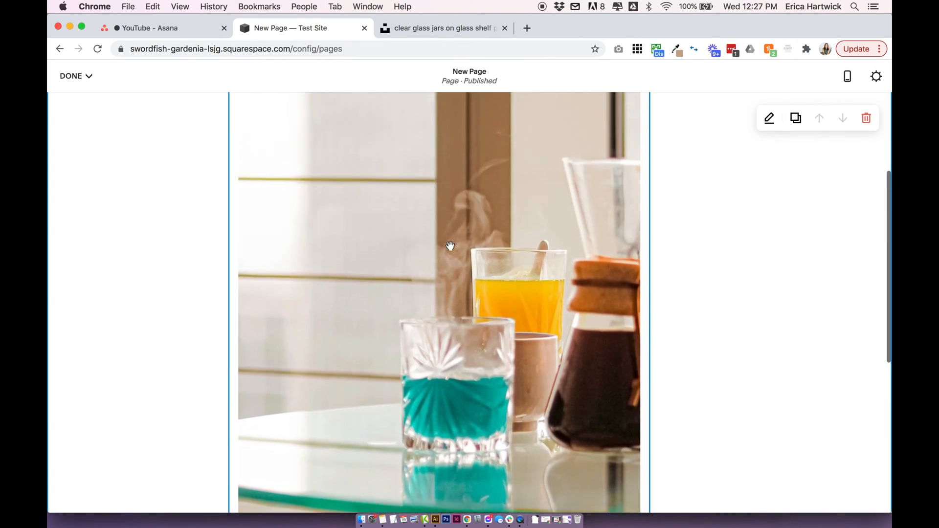
{"action": "scroll", "coordinate": [373, 277], "scroll_direction": "down", "scroll_amount": 5}
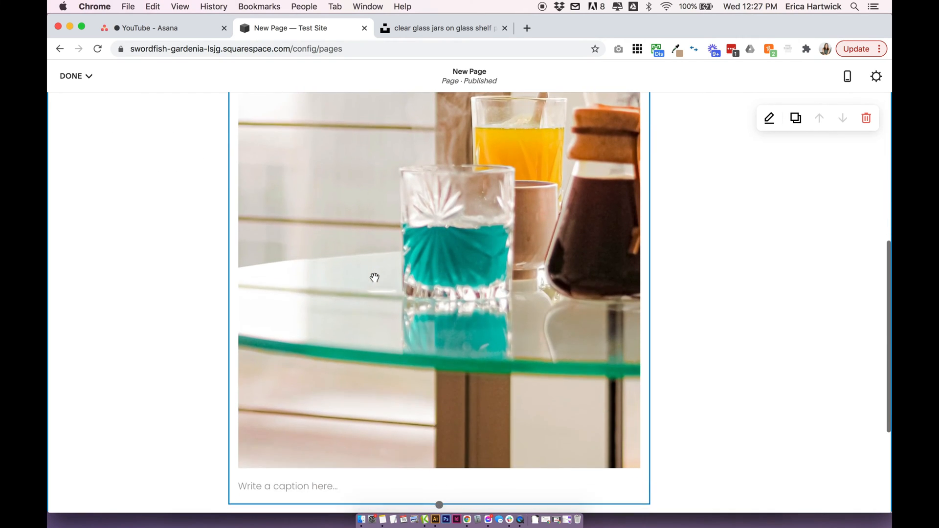
Reduce the photo's height back to a landscape crop slightly shorter than the full image
{"action": "left_click_drag", "start_coordinate": [437, 501], "coordinate": [417, 248]}
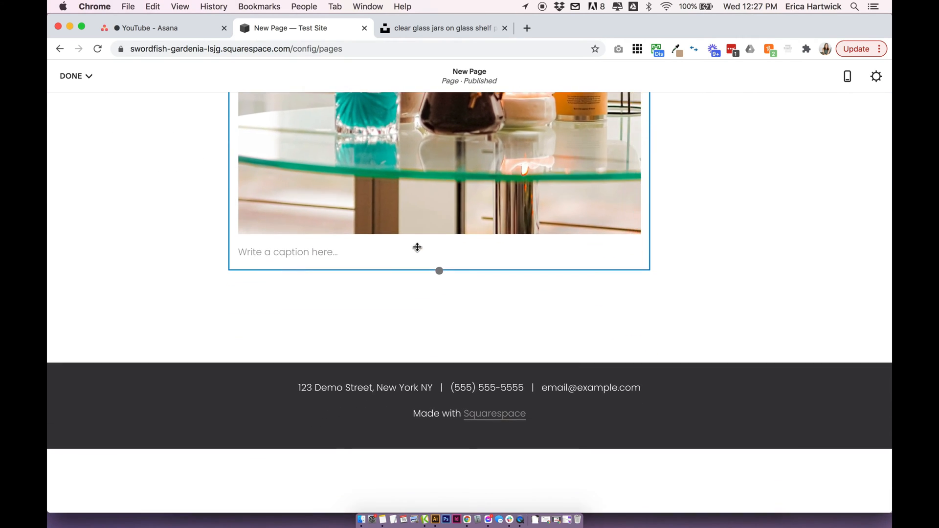
{"action": "scroll", "coordinate": [416, 247], "scroll_direction": "up", "scroll_amount": 5}
{"action": "left_click_drag", "start_coordinate": [438, 477], "coordinate": [434, 413]}
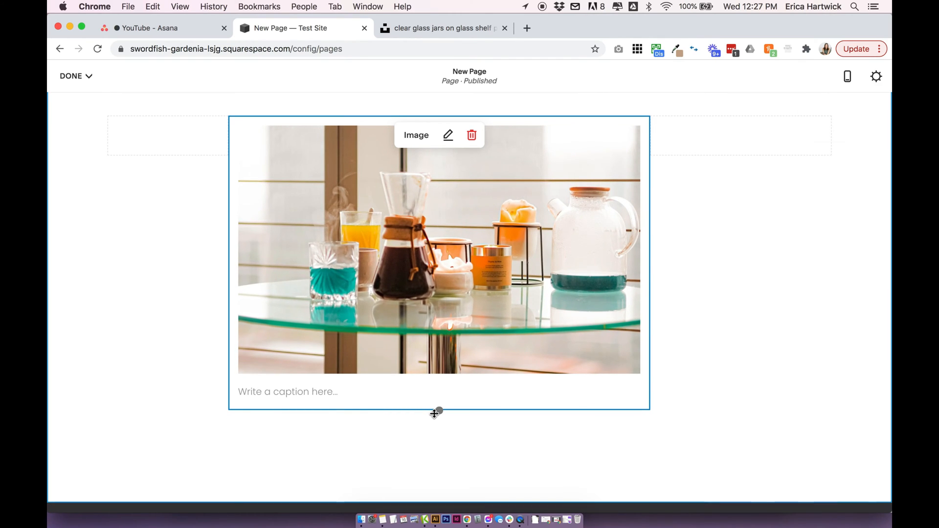
{"action": "left_click_drag", "start_coordinate": [436, 406], "coordinate": [419, 511]}
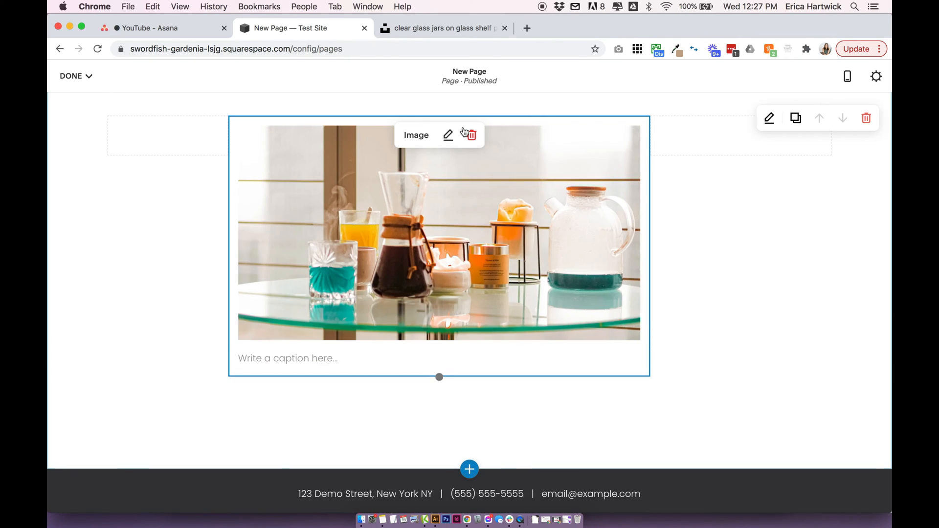
Move the photo's focal point downward, apply the change, and slightly increase the photo's crop height
{"action": "left_click", "coordinate": [448, 135]}
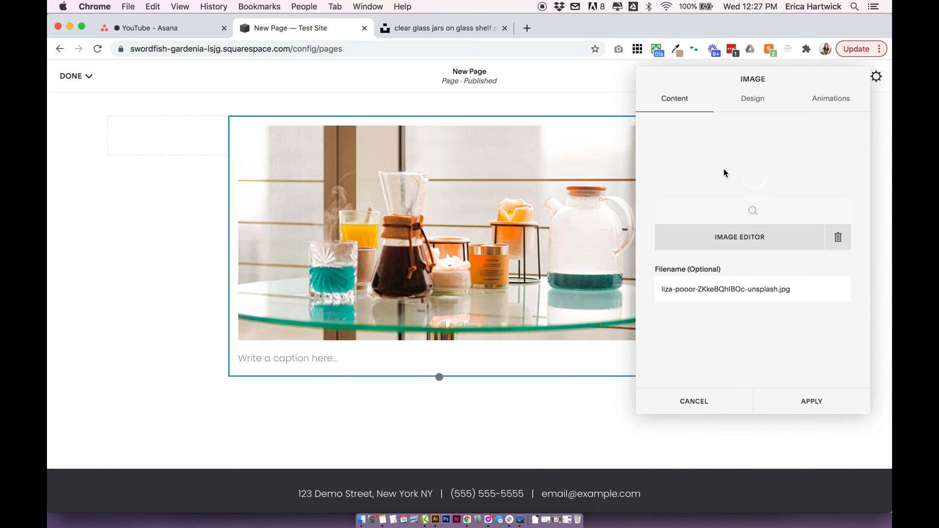
{"action": "left_click_drag", "start_coordinate": [753, 174], "coordinate": [759, 181]}
{"action": "left_click", "coordinate": [802, 396]}
{"action": "mouse_move", "coordinate": [439, 376]}
{"action": "left_mouse_down"}
{"action": "mouse_move", "coordinate": [438, 446]}
{"action": "mouse_move", "coordinate": [434, 342]}
{"action": "mouse_move", "coordinate": [434, 386]}
{"action": "left_mouse_up"}
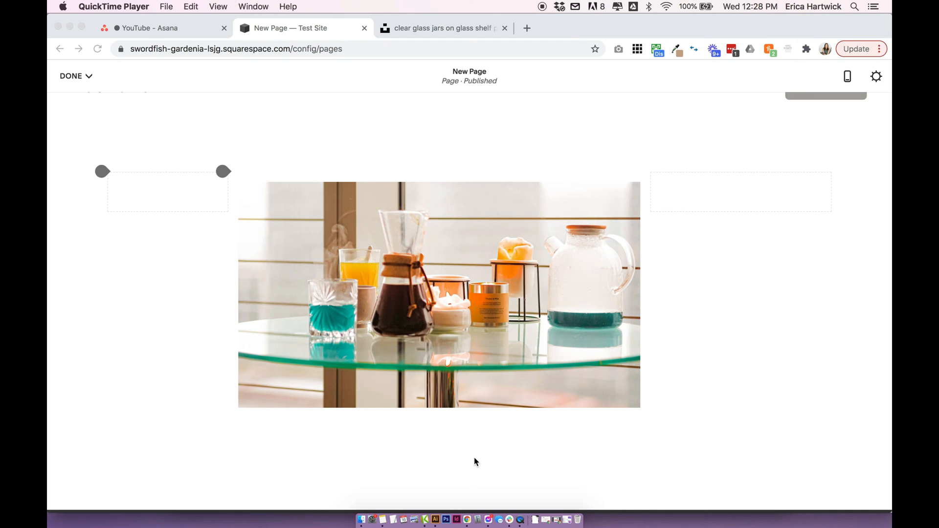
Open the photo in the image editor and bring up its crop options
{"action": "left_click", "coordinate": [491, 347]}
{"action": "left_click", "coordinate": [542, 312]}
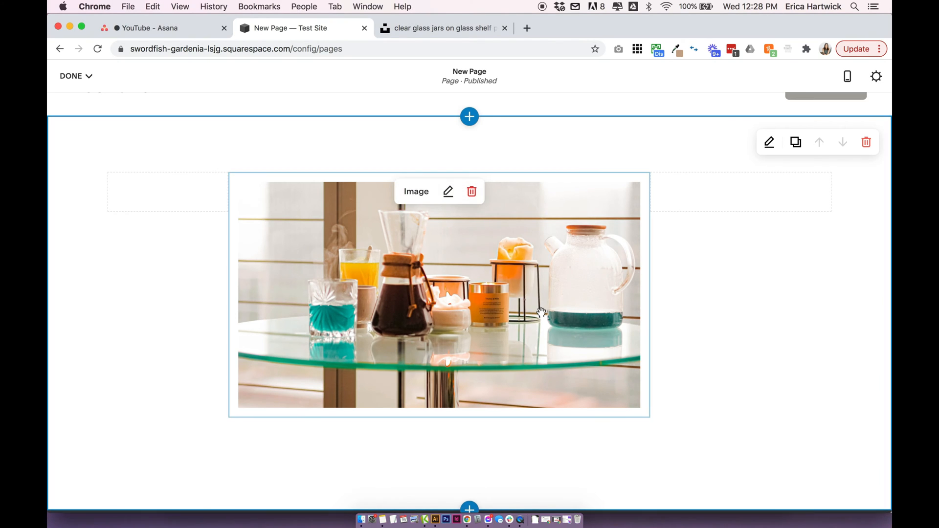
{"action": "left_click", "coordinate": [541, 312]}
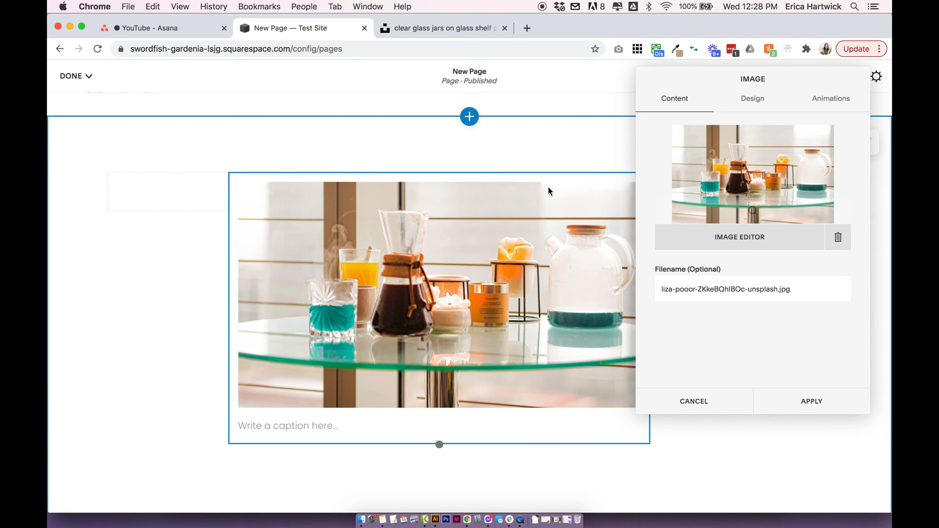
{"action": "left_click", "coordinate": [741, 237]}
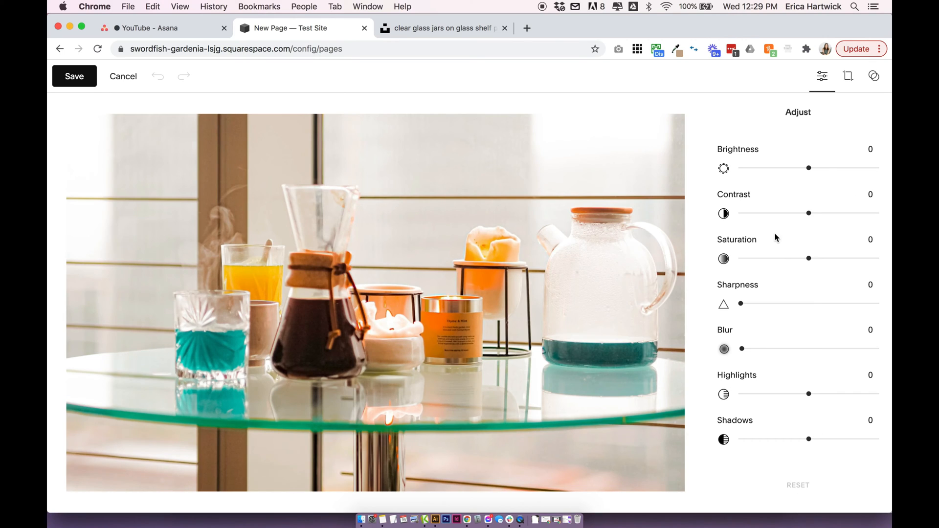
{"action": "left_click", "coordinate": [849, 78]}
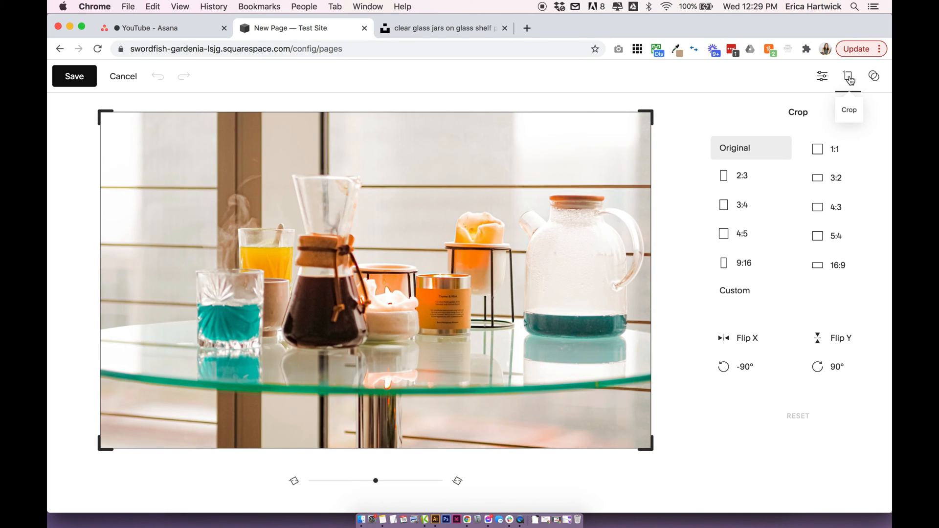
Try the 1:1, 2:3, 3:4, 4:3 and 16:9 crop ratios on the photo
{"action": "left_click", "coordinate": [825, 149]}
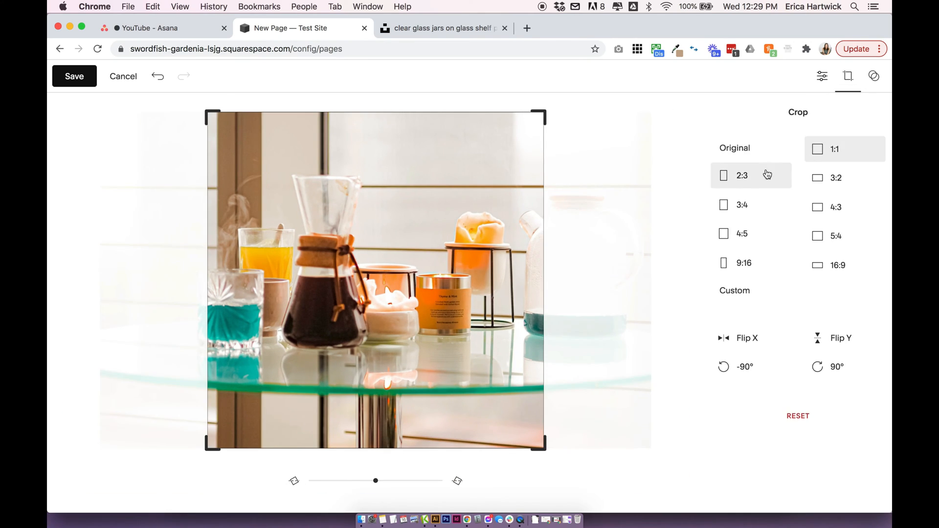
{"action": "left_click", "coordinate": [750, 179]}
{"action": "left_click", "coordinate": [748, 207]}
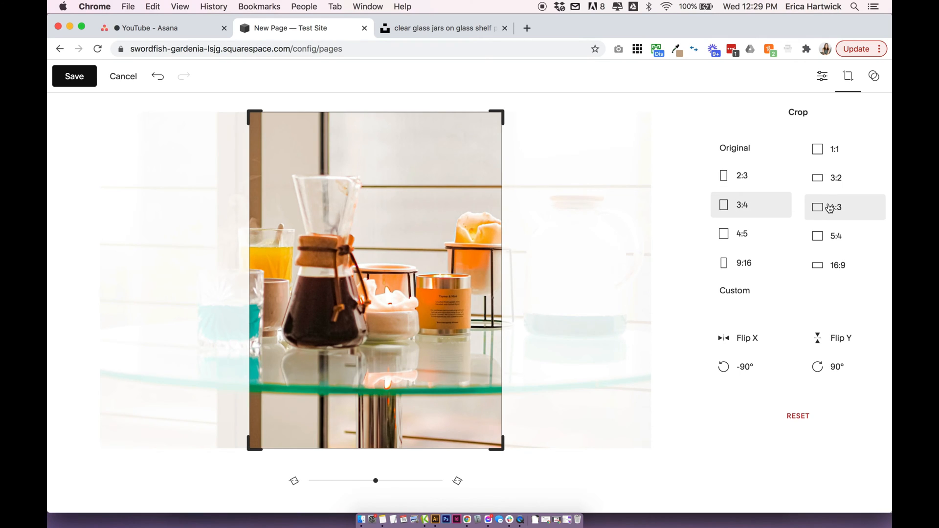
{"action": "left_click", "coordinate": [829, 210]}
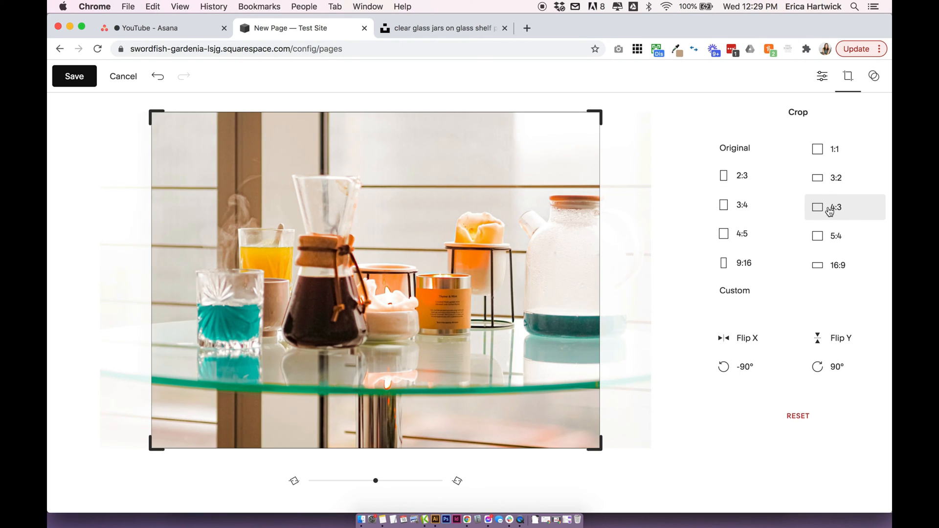
{"action": "left_click", "coordinate": [828, 265]}
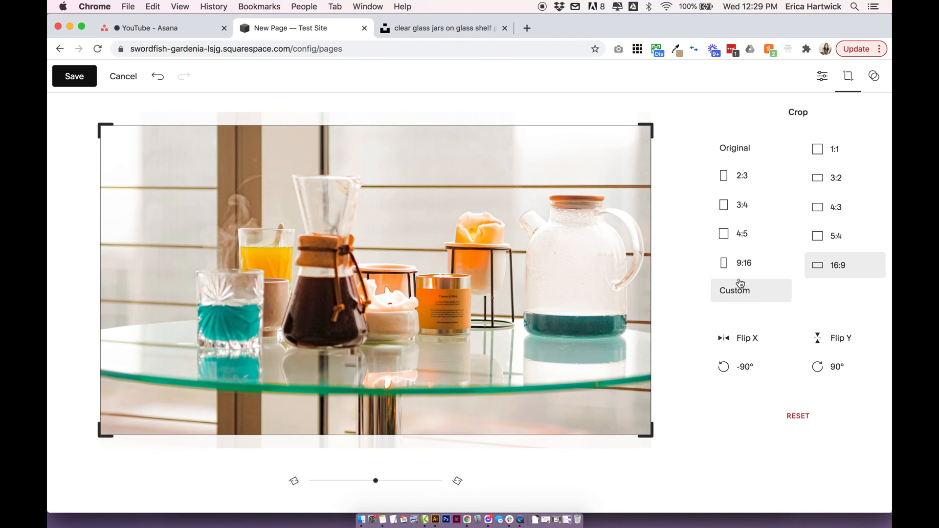
Try the 9:16, 4:5, 3:4 and 2:3 crop ratios, and set the photo's crop to 1:1
{"action": "left_click", "coordinate": [737, 258]}
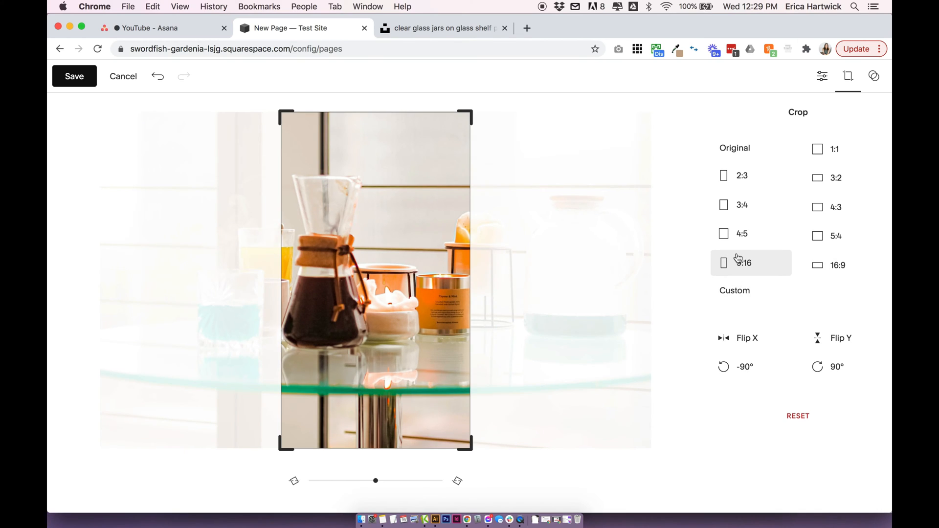
{"action": "left_click", "coordinate": [737, 237]}
{"action": "left_click", "coordinate": [737, 210]}
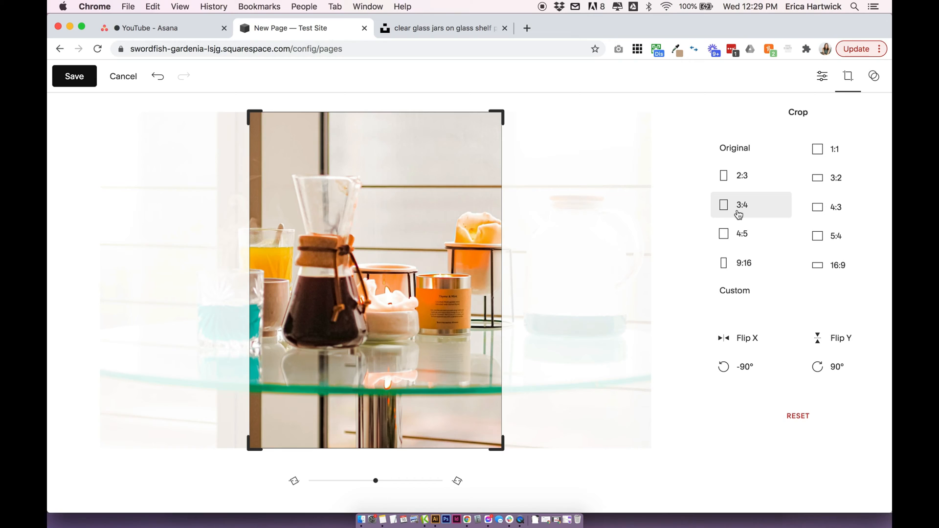
{"action": "left_click", "coordinate": [732, 186]}
{"action": "left_click", "coordinate": [834, 150]}
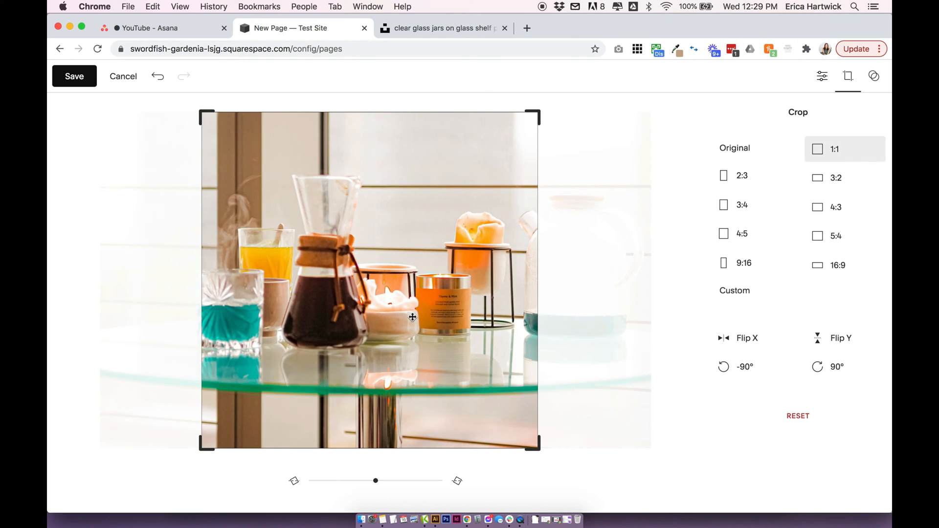
Shift the photo's 1:1 crop so the whole teal glass is included, and save and apply the edited image
{"action": "mouse_move", "coordinate": [413, 317]}
{"action": "left_mouse_down"}
{"action": "mouse_move", "coordinate": [398, 315]}
{"action": "mouse_move", "coordinate": [425, 317]}
{"action": "mouse_move", "coordinate": [395, 320]}
{"action": "left_mouse_up"}
{"action": "mouse_move", "coordinate": [424, 238]}
{"action": "left_mouse_down"}
{"action": "mouse_move", "coordinate": [446, 237]}
{"action": "mouse_move", "coordinate": [428, 237]}
{"action": "left_mouse_up"}
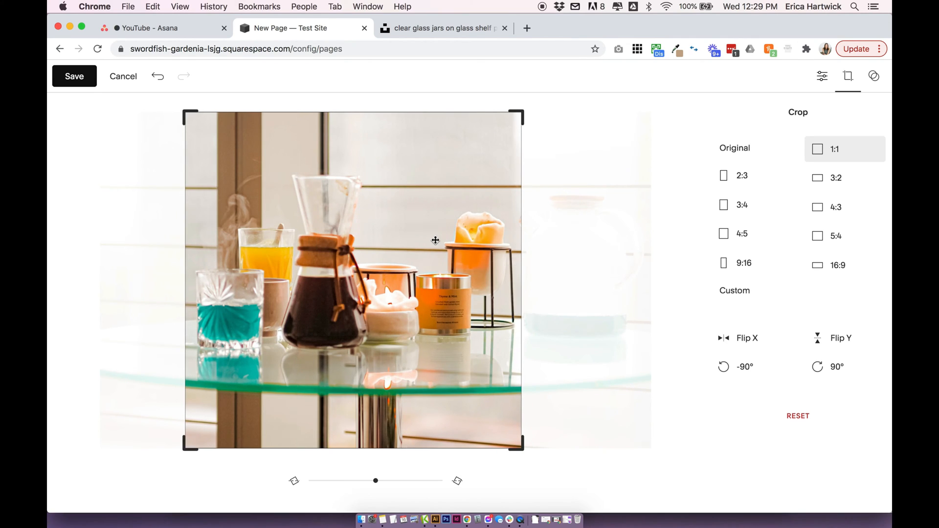
{"action": "left_click", "coordinate": [75, 77]}
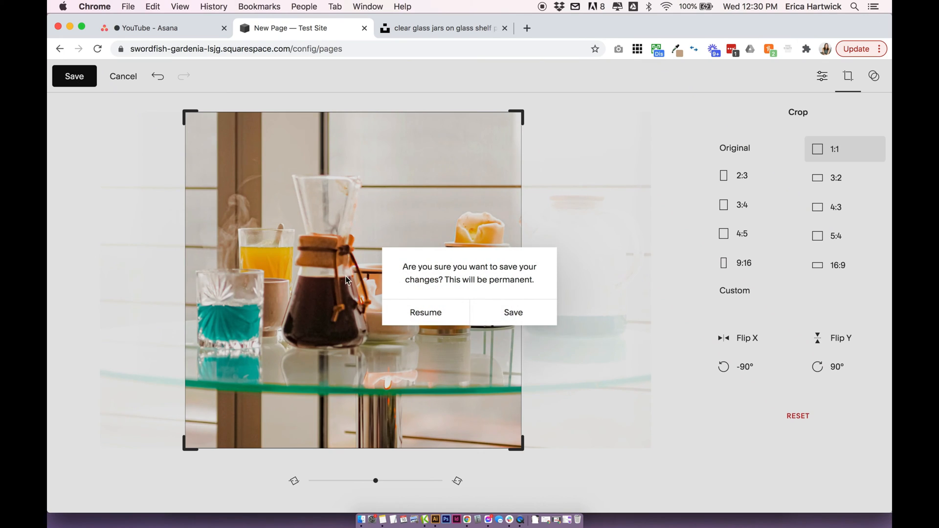
{"action": "left_click", "coordinate": [524, 304]}
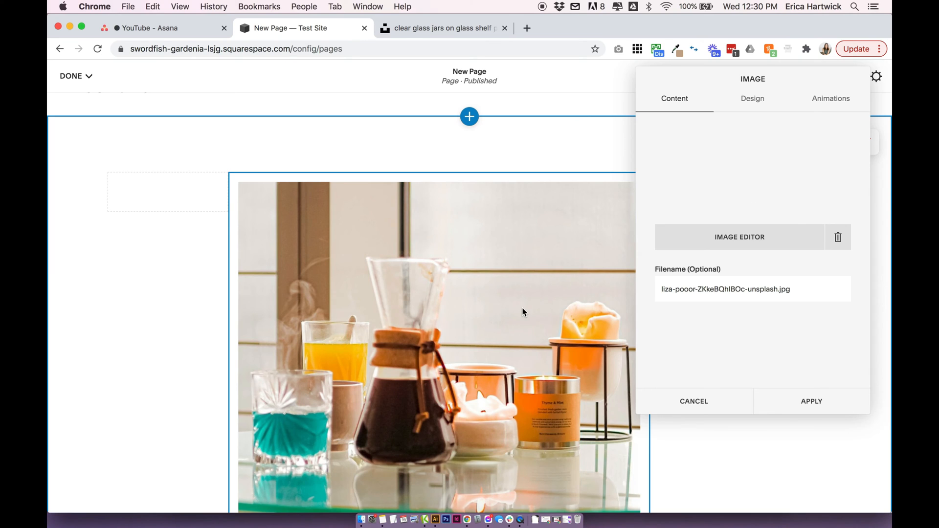
{"action": "left_click", "coordinate": [811, 410]}
{"action": "scroll", "coordinate": [737, 369], "scroll_direction": "down", "scroll_amount": 2}
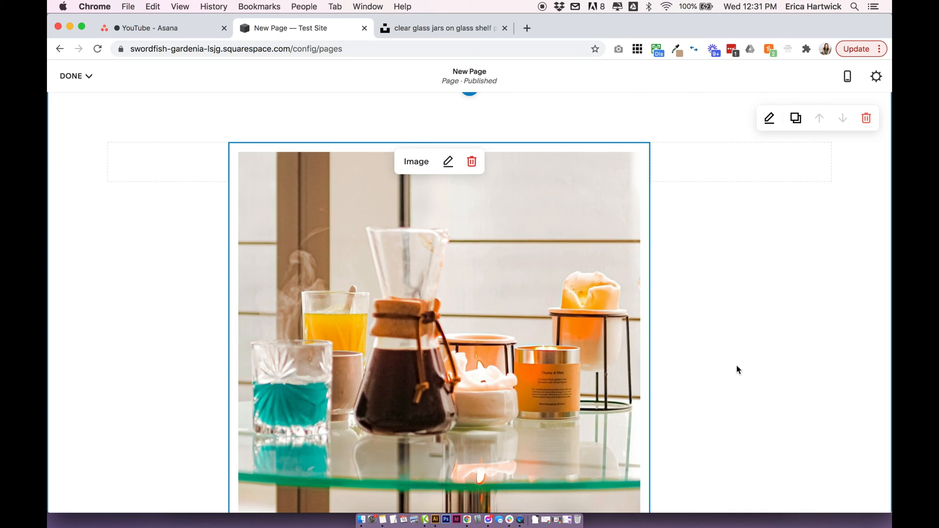
Open Canva in a new browser tab and create a blank 1080 × 1080 px Instagram Post design
{"action": "left_click", "coordinate": [529, 31]}
{"action": "type", "text": "canva."}
{"action": "key", "text": "Return"}
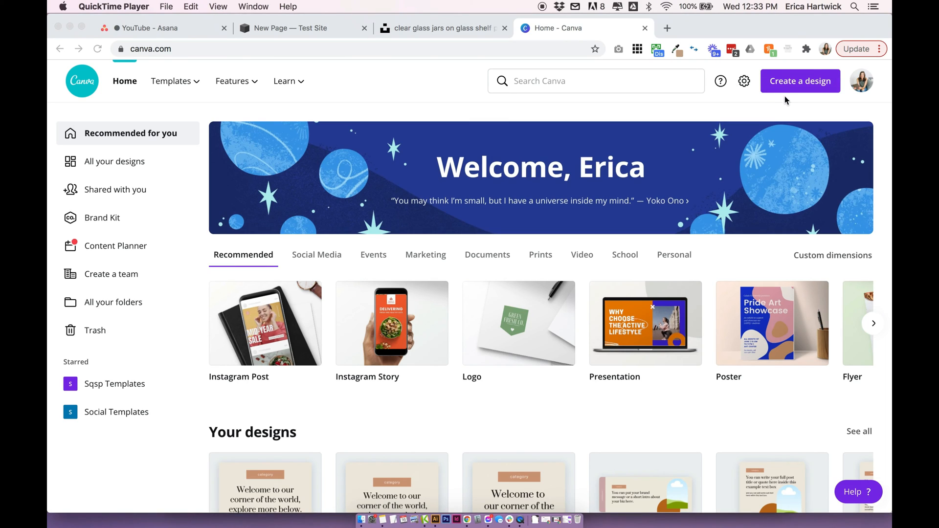
{"action": "left_click", "coordinate": [785, 100]}
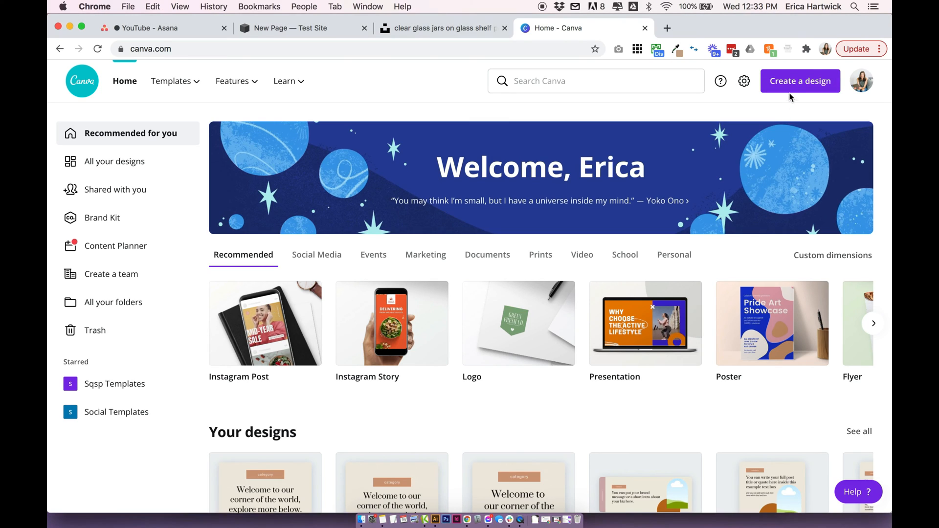
{"action": "left_click", "coordinate": [793, 82]}
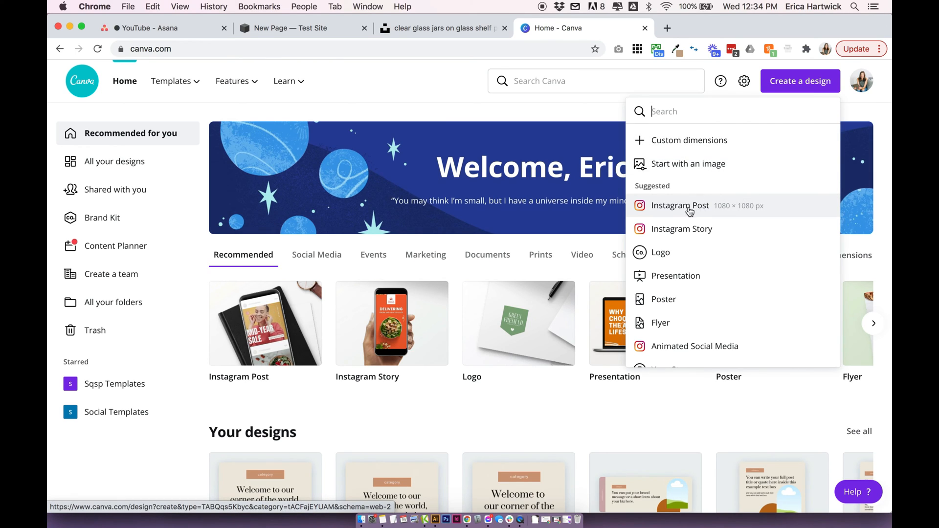
{"action": "left_click", "coordinate": [684, 212]}
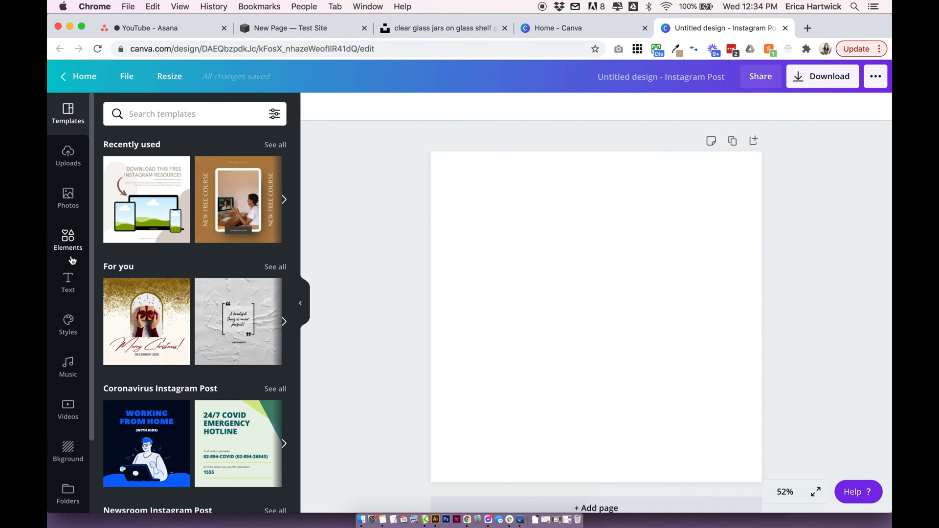
Add a circle frame from the Frames elements and enlarge it to nearly fill the page
{"action": "left_click", "coordinate": [69, 253]}
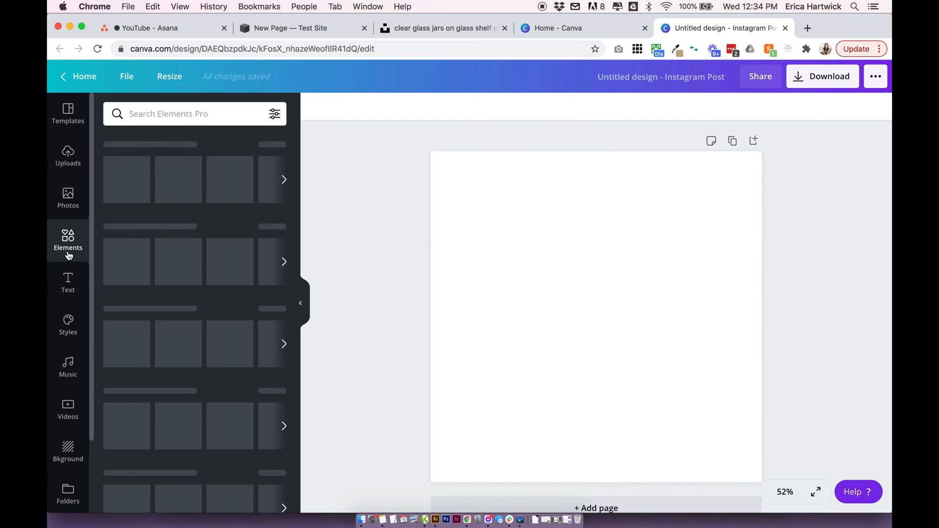
{"action": "scroll", "coordinate": [142, 261], "scroll_direction": "down", "scroll_amount": 5}
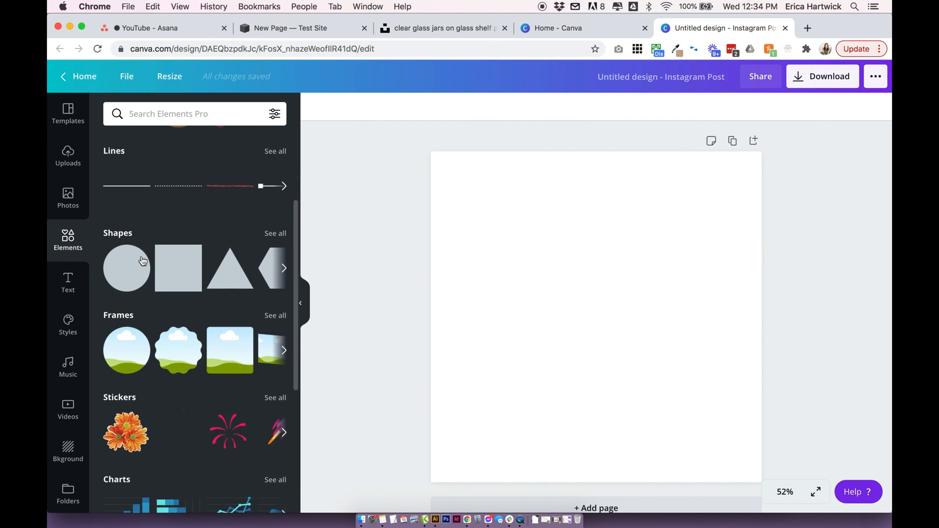
{"action": "scroll", "coordinate": [142, 261], "scroll_direction": "down", "scroll_amount": 2}
{"action": "left_click", "coordinate": [273, 243]}
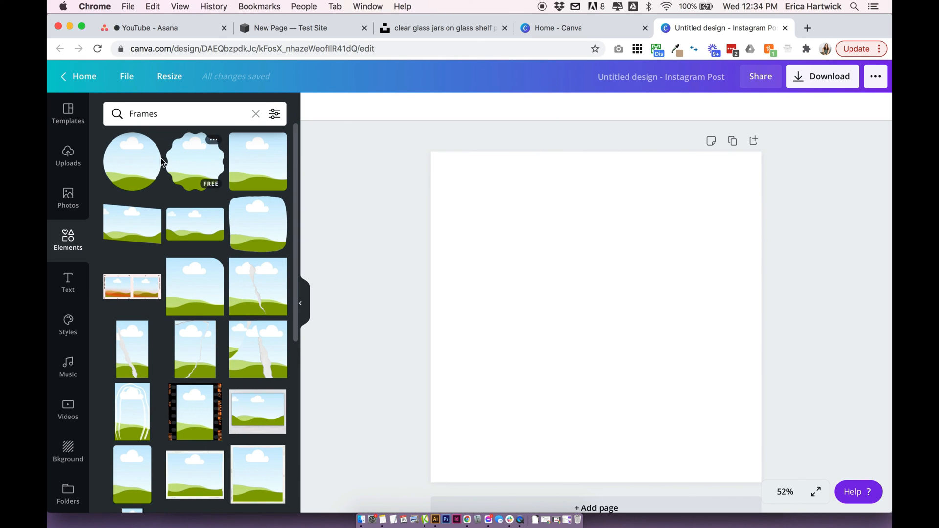
{"action": "left_click", "coordinate": [142, 167]}
{"action": "left_click_drag", "start_coordinate": [691, 230], "coordinate": [763, 153]}
{"action": "left_click_drag", "start_coordinate": [506, 407], "coordinate": [435, 475]}
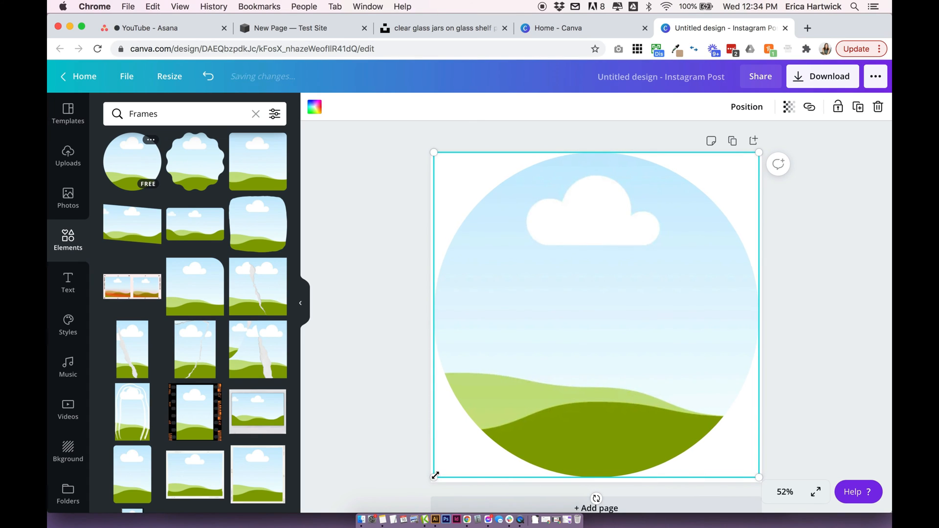
{"action": "left_click", "coordinate": [348, 401]}
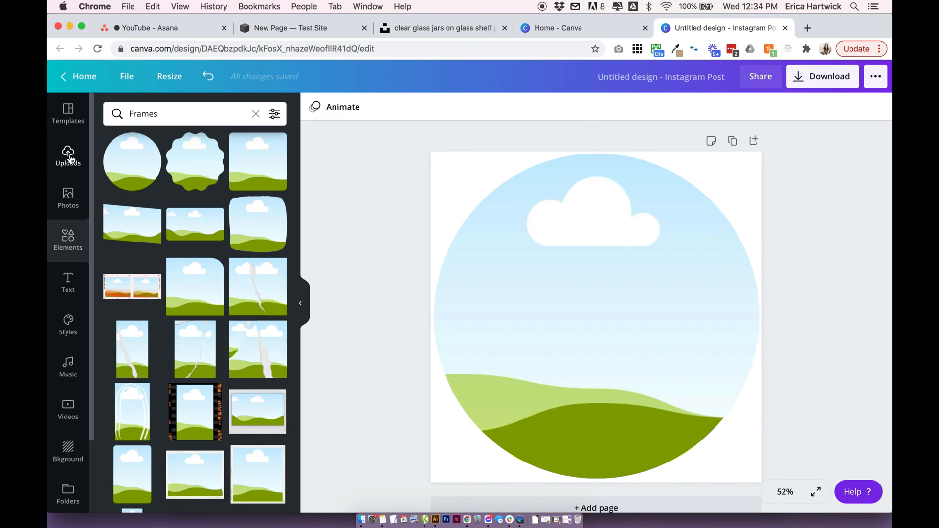
Place the uploaded photo of the woman in sunglasses in the circle frame, and slightly enlarge and recenter it
{"action": "left_click", "coordinate": [68, 155]}
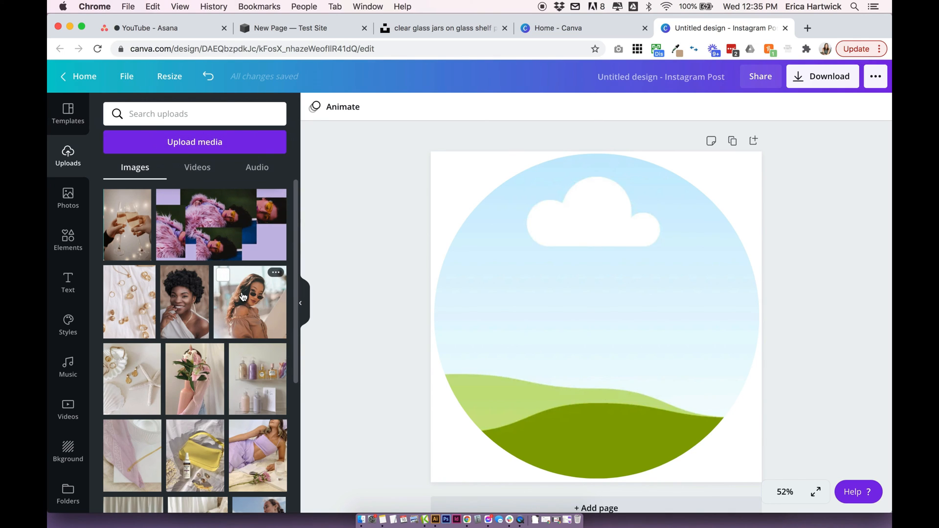
{"action": "left_click_drag", "start_coordinate": [250, 309], "coordinate": [545, 310]}
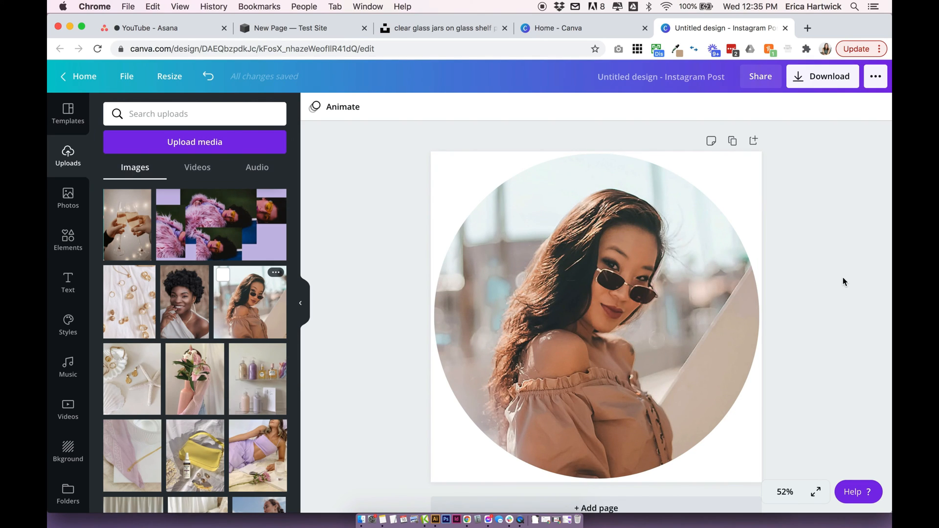
{"action": "double_click", "coordinate": [634, 282]}
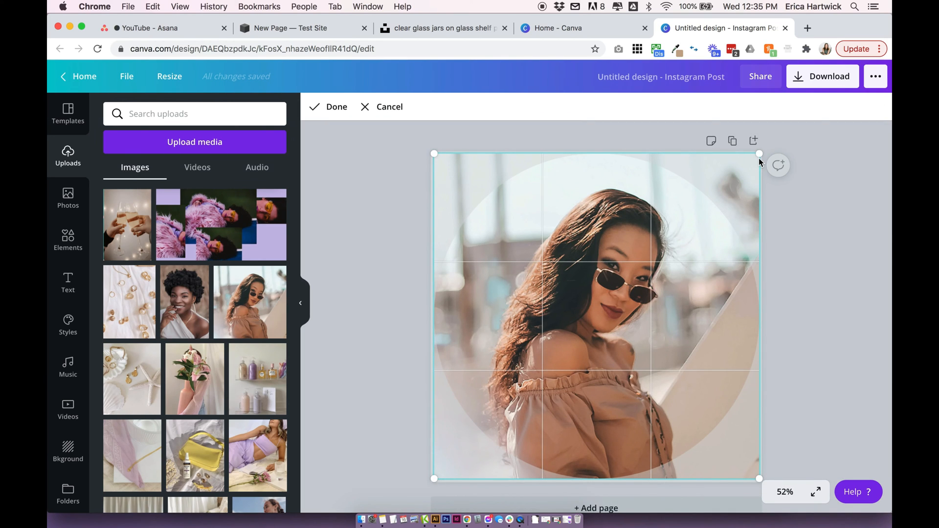
{"action": "left_click_drag", "start_coordinate": [758, 153], "coordinate": [806, 136]}
{"action": "left_click_drag", "start_coordinate": [656, 289], "coordinate": [626, 310]}
{"action": "left_click", "coordinate": [791, 272]}
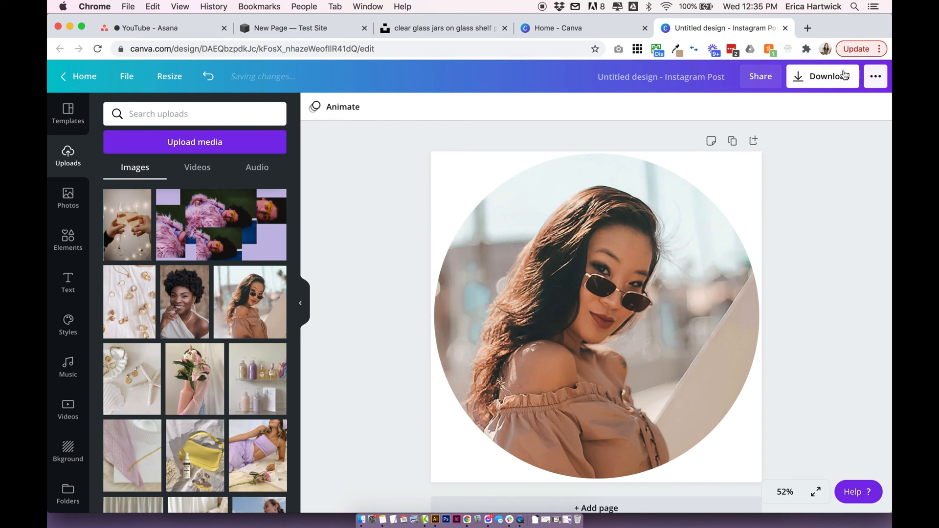
Download the circle-framed photo design as an image file
{"action": "left_click", "coordinate": [843, 78]}
{"action": "left_click", "coordinate": [813, 159]}
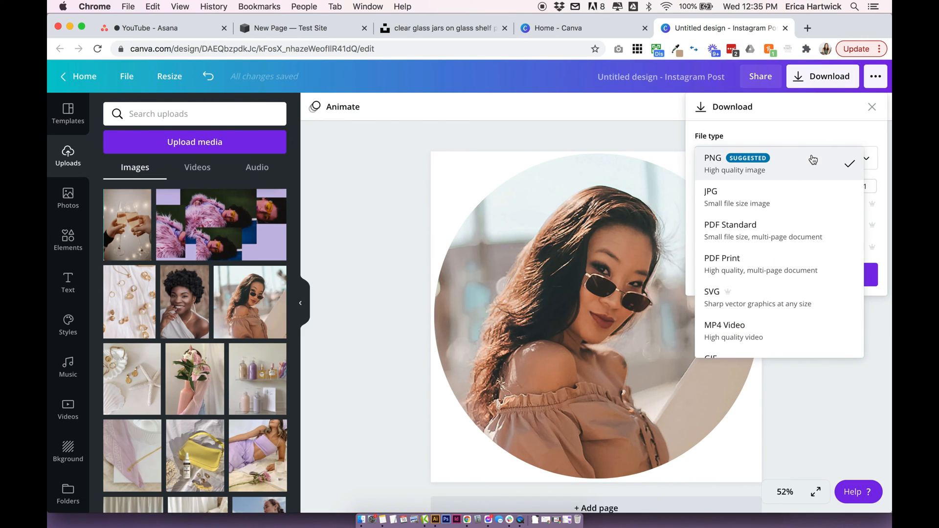
{"action": "left_click", "coordinate": [813, 128]}
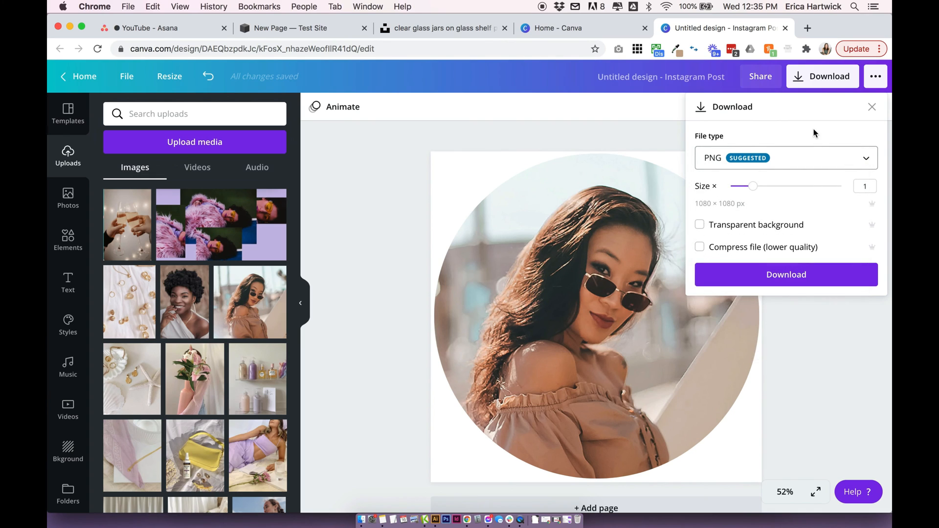
{"action": "left_click", "coordinate": [733, 268]}
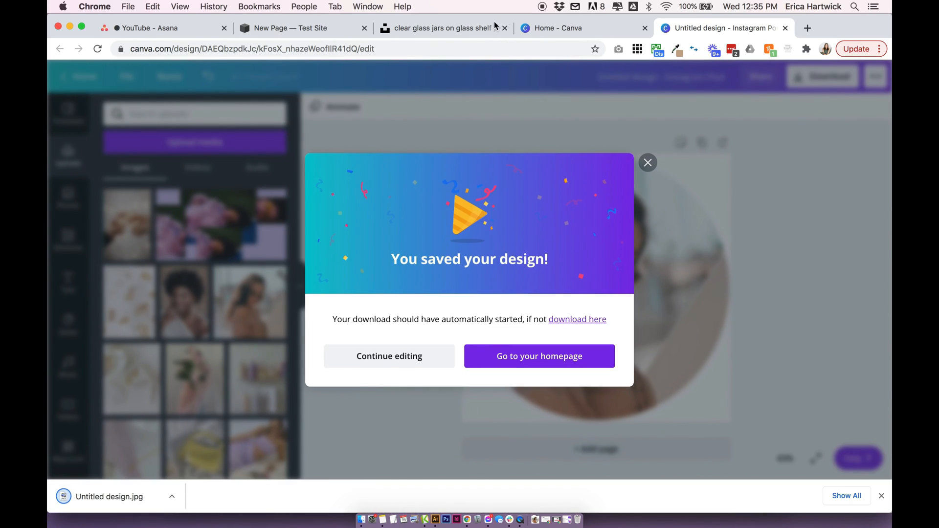
Switch back to the Squarespace page and add Untitled design.jpg in an image block above the glassware photo
{"action": "left_click", "coordinate": [324, 32]}
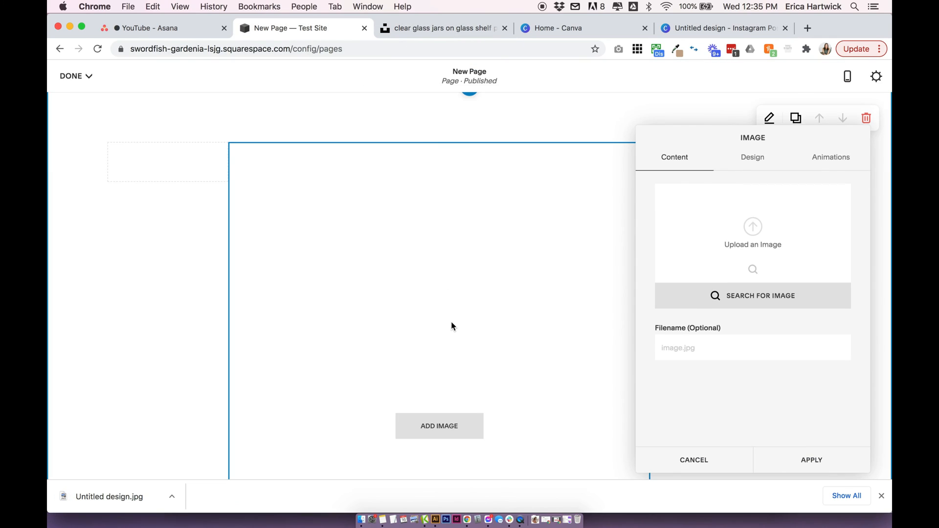
{"action": "left_click_drag", "start_coordinate": [130, 496], "coordinate": [785, 234]}
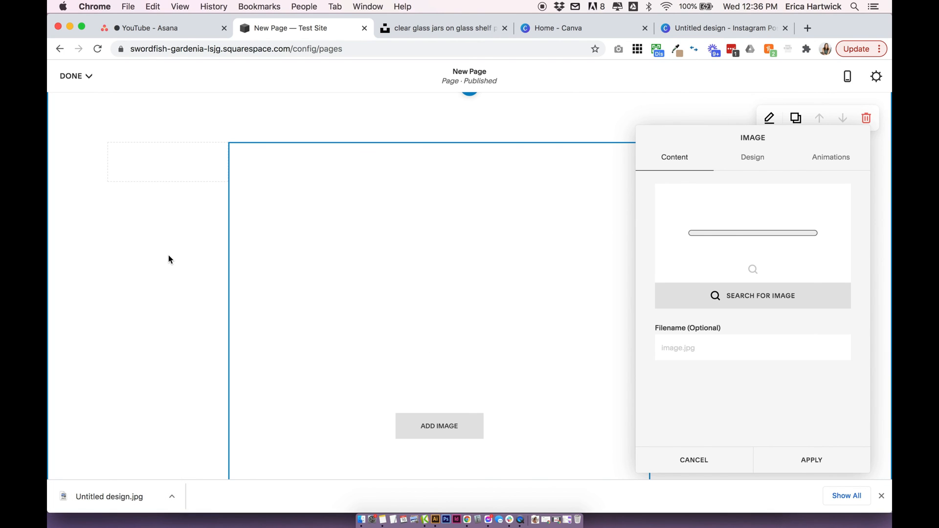
{"action": "left_click", "coordinate": [810, 460]}
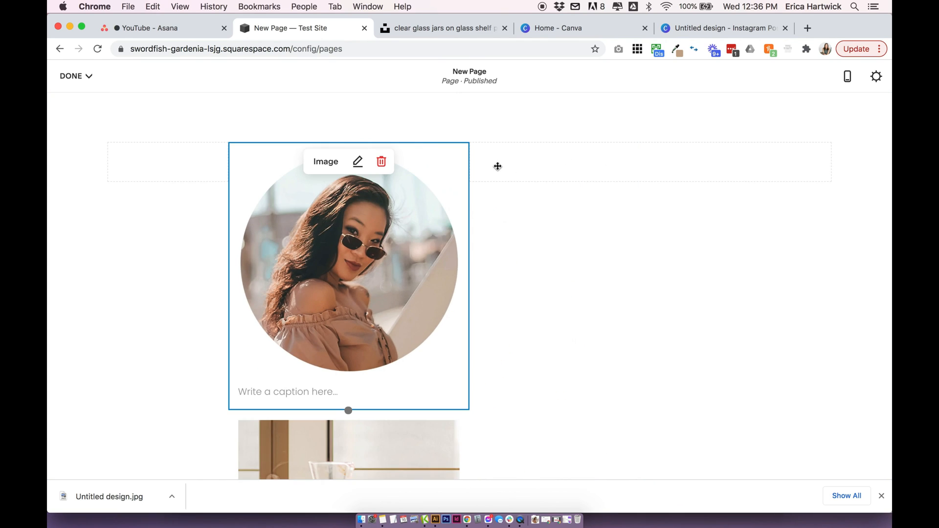
Narrow the spacer before the images so both pictures become larger, and review the page layout
{"action": "left_click_drag", "start_coordinate": [164, 165], "coordinate": [166, 165]}
{"action": "scroll", "coordinate": [527, 250], "scroll_direction": "up", "scroll_amount": 1}
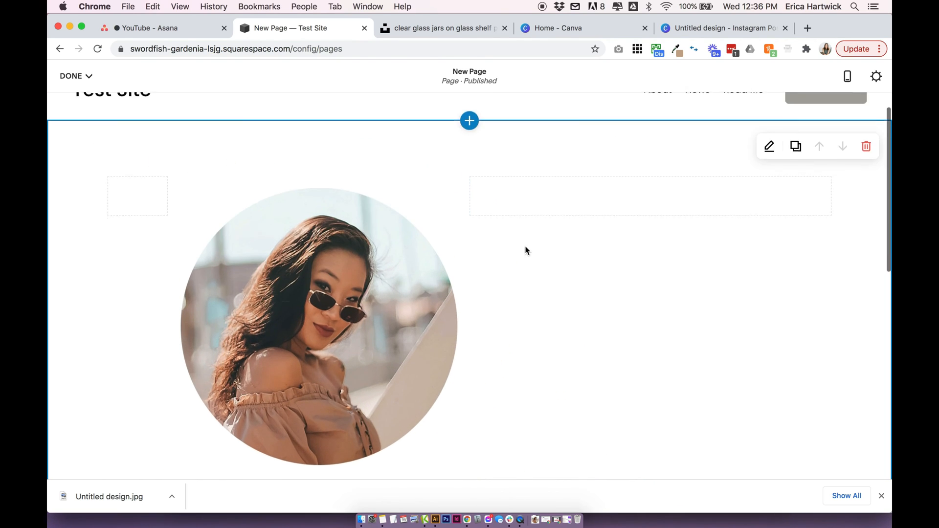
{"action": "scroll", "coordinate": [526, 251], "scroll_direction": "down", "scroll_amount": 1}
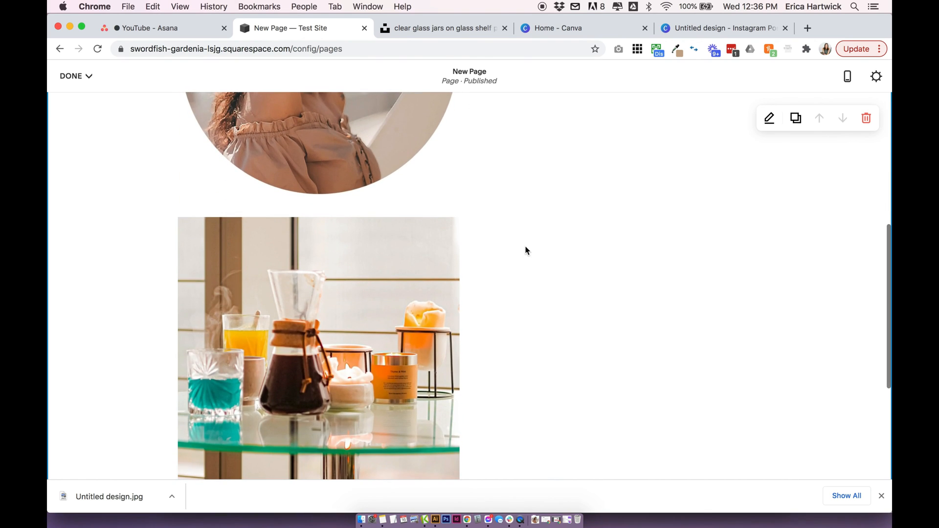
{"action": "scroll", "coordinate": [525, 250], "scroll_direction": "down", "scroll_amount": 3}
{"action": "scroll", "coordinate": [526, 251], "scroll_direction": "up", "scroll_amount": 9}
{"action": "scroll", "coordinate": [525, 251], "scroll_direction": "down", "scroll_amount": 2}
{"action": "scroll", "coordinate": [525, 249], "scroll_direction": "up", "scroll_amount": 3}
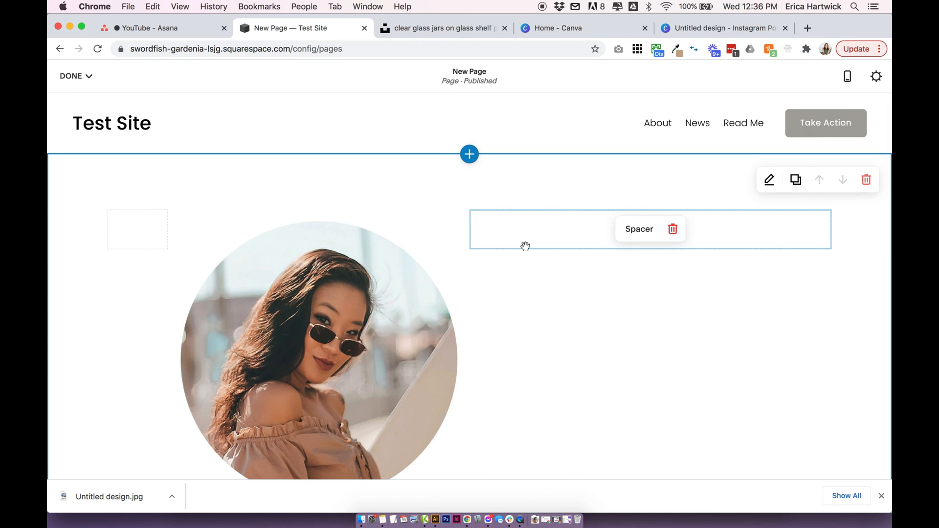